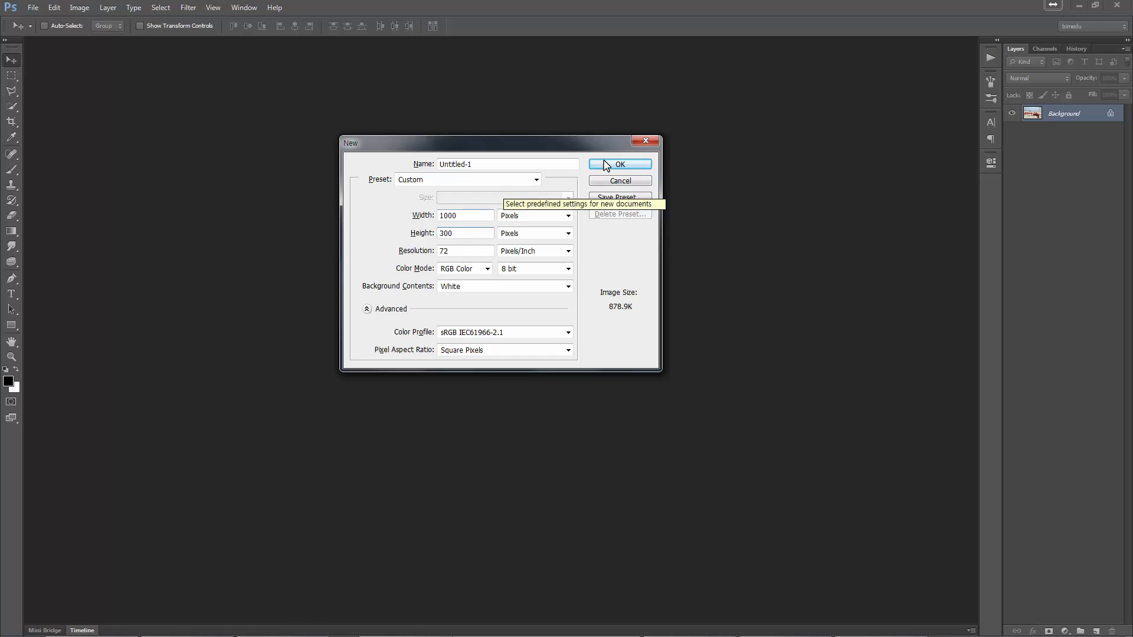
- Create a 1000 by 300 pixel RGB document at 72 pixels/inch with a white background, and move its window toward the workspace centre
{"action": "left_click", "coordinate": [614, 165]}
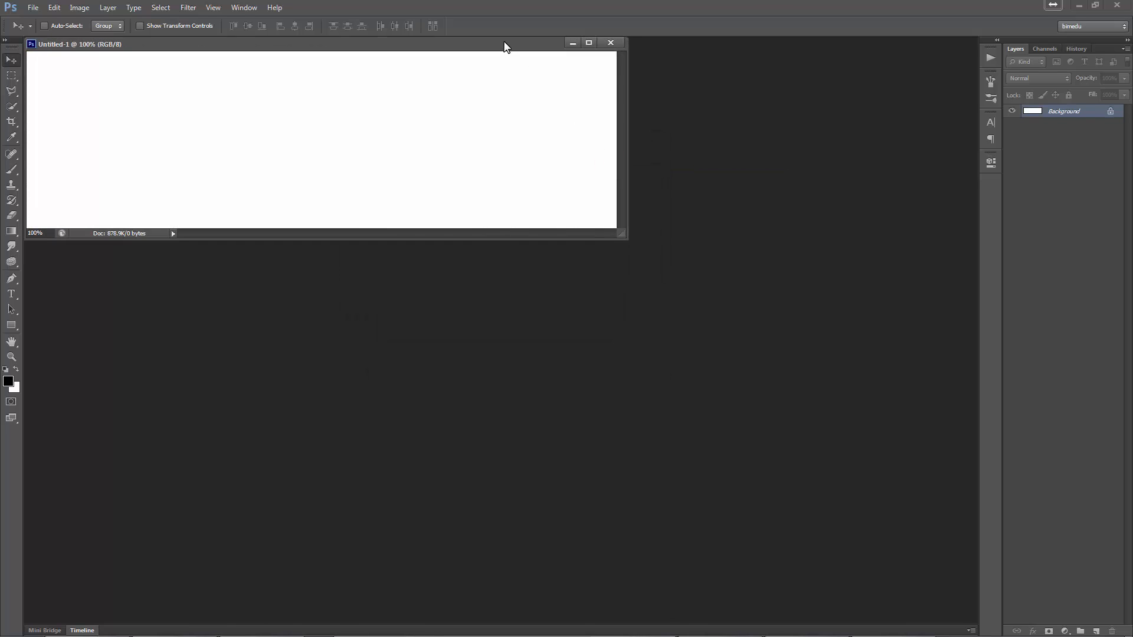
{"action": "left_click_drag", "start_coordinate": [505, 43], "coordinate": [628, 250]}
- Set up the Gradient tool with the Foreground to Background preset
{"action": "key", "text": "g"}
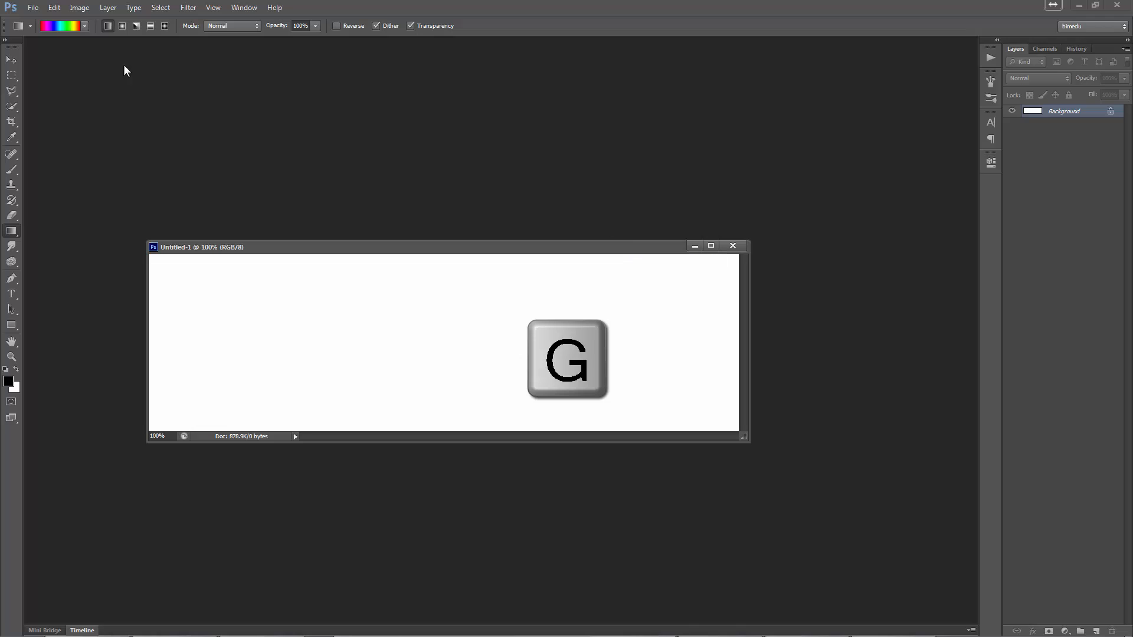
{"action": "left_click", "coordinate": [63, 26]}
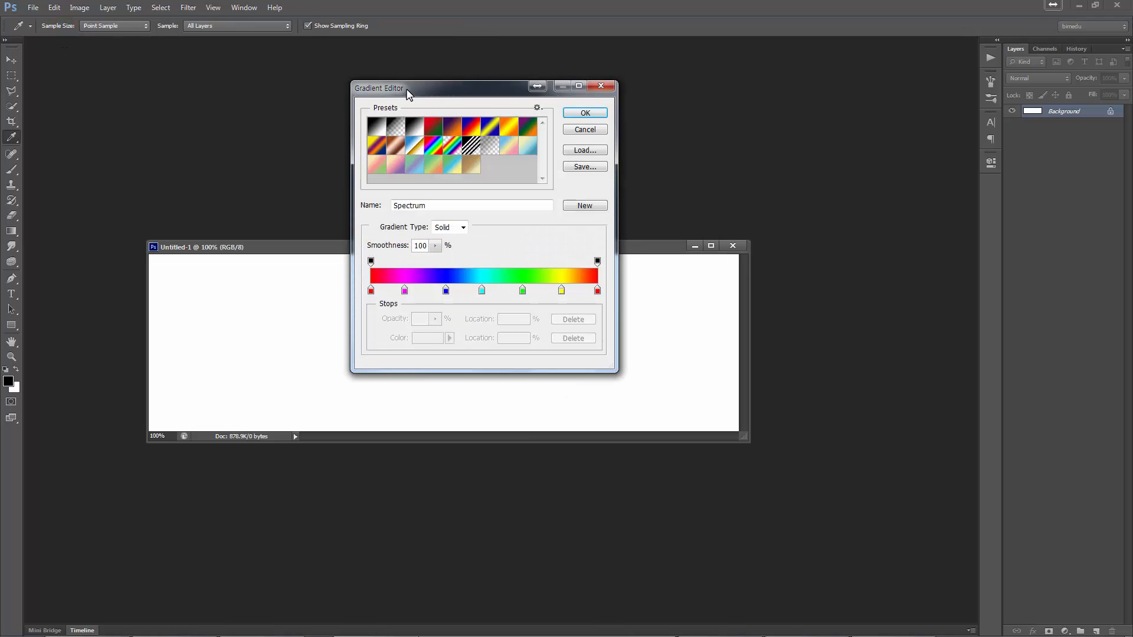
{"action": "left_click_drag", "start_coordinate": [409, 89], "coordinate": [407, 80]}
{"action": "left_click", "coordinate": [375, 119]}
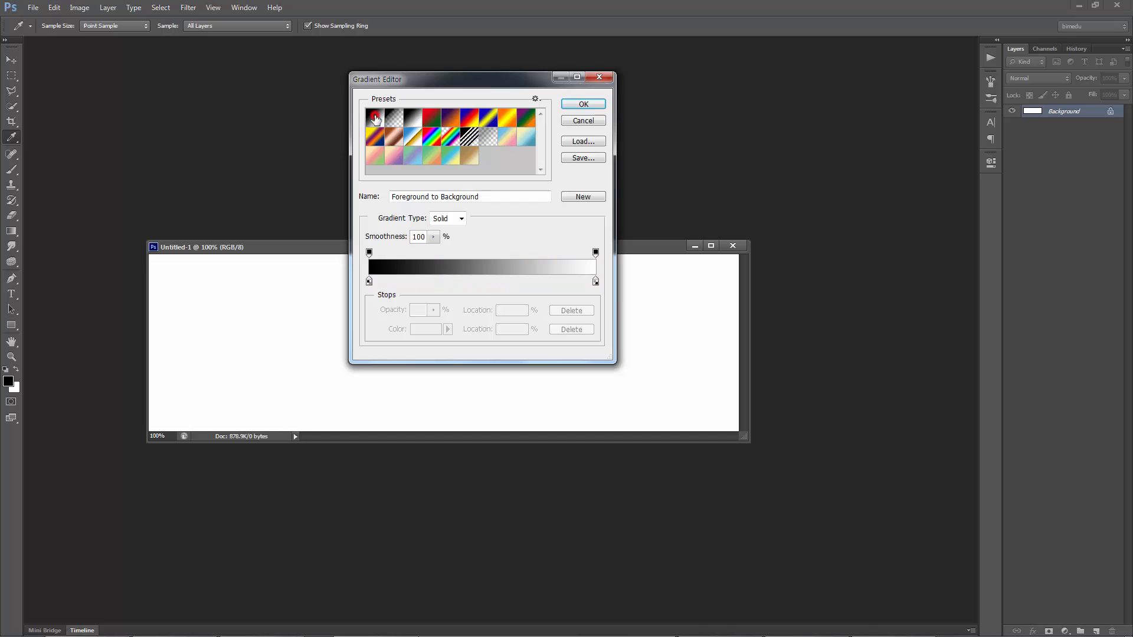
{"action": "left_click", "coordinate": [574, 106]}
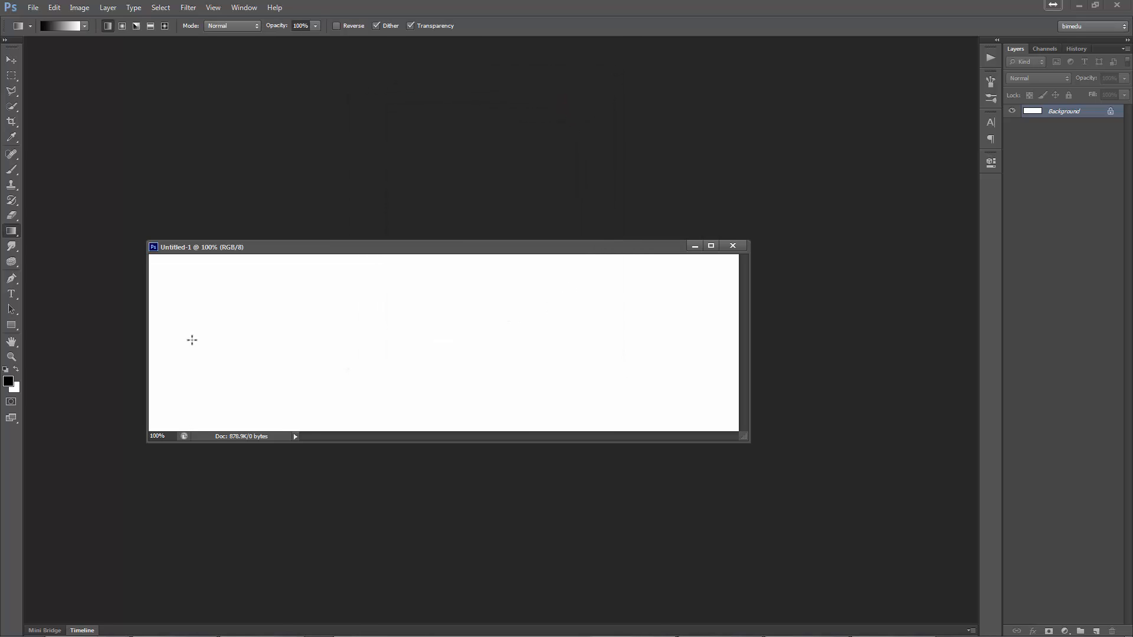
- Fill the canvas with a straight horizontal linear gradient running from black at the left to white at the right
{"action": "left_click_drag", "start_coordinate": [192, 340], "coordinate": [455, 113]}
{"action": "key", "text": "shift"}
{"action": "left_click_drag", "start_coordinate": [643, 232], "coordinate": [666, 320]}
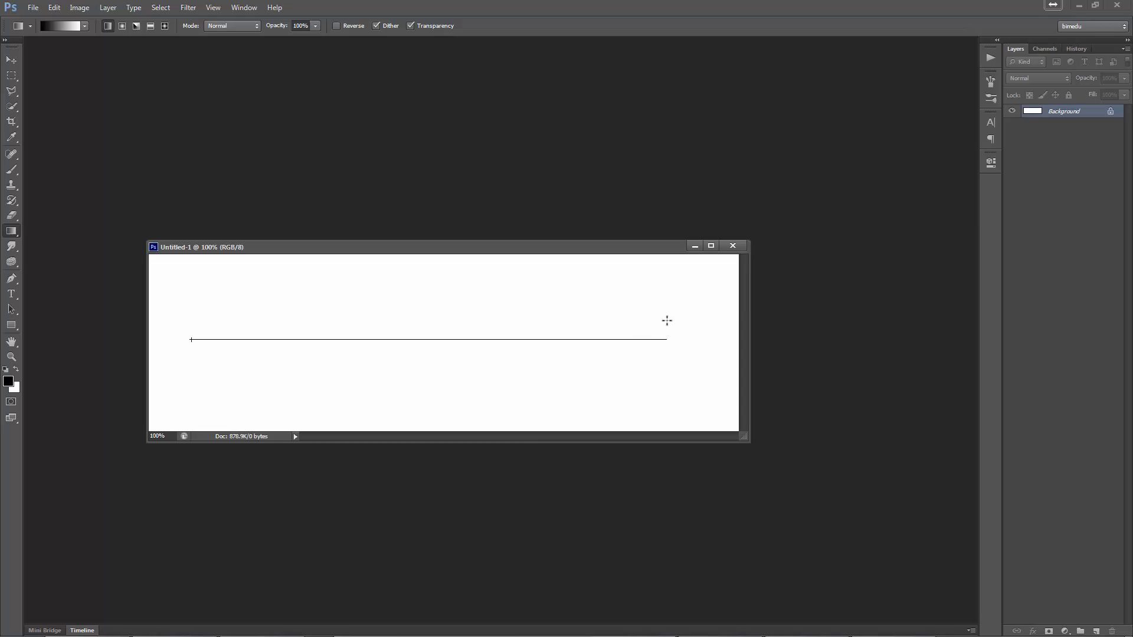
{"action": "mouse_move", "coordinate": [666, 321]}
{"action": "left_mouse_down"}
{"action": "mouse_move", "coordinate": [634, 318]}
{"action": "mouse_move", "coordinate": [673, 318]}
{"action": "left_mouse_up"}
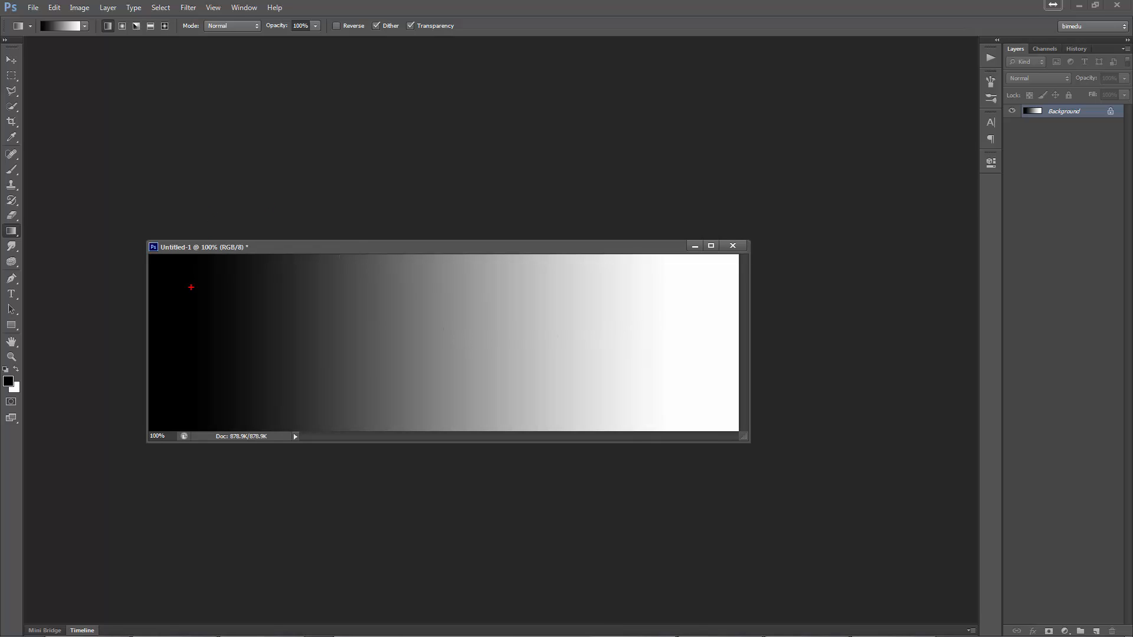
{"action": "mouse_move", "coordinate": [171, 309]}
{"action": "left_mouse_down"}
{"action": "mouse_move", "coordinate": [678, 309]}
{"action": "mouse_move", "coordinate": [698, 299]}
{"action": "mouse_move", "coordinate": [682, 328]}
{"action": "left_mouse_up"}
{"action": "left_click_drag", "start_coordinate": [432, 246], "coordinate": [427, 182]}
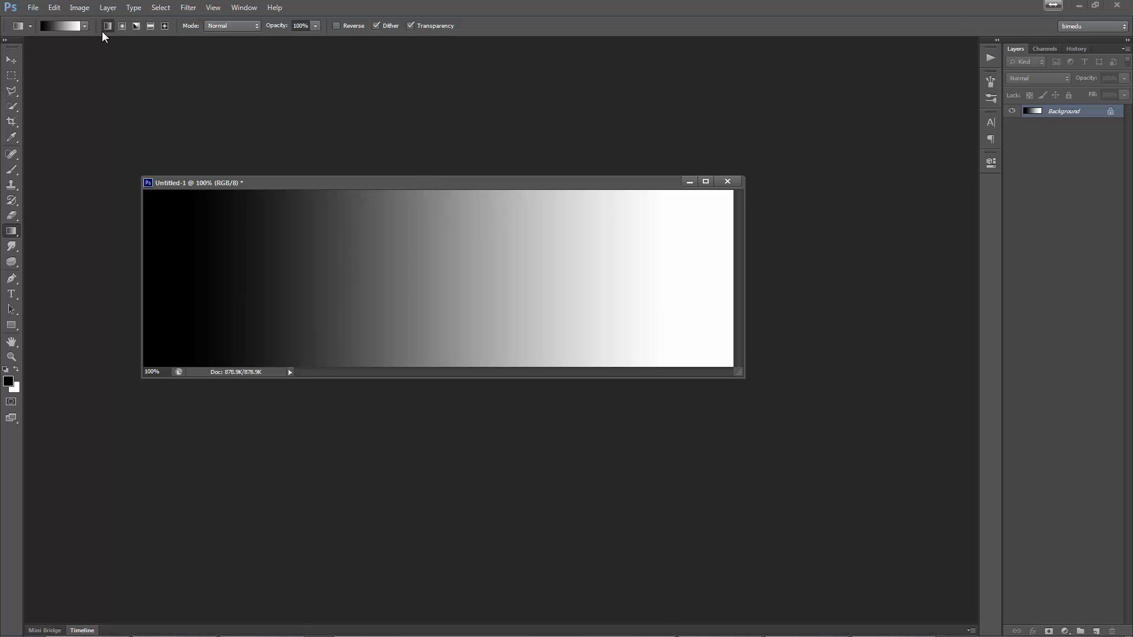
- Examine the gradient's histogram and the shadow, midtone and highlight input sliders in the Levels adjustment, and leave it without changes
{"action": "left_click", "coordinate": [83, 9]}
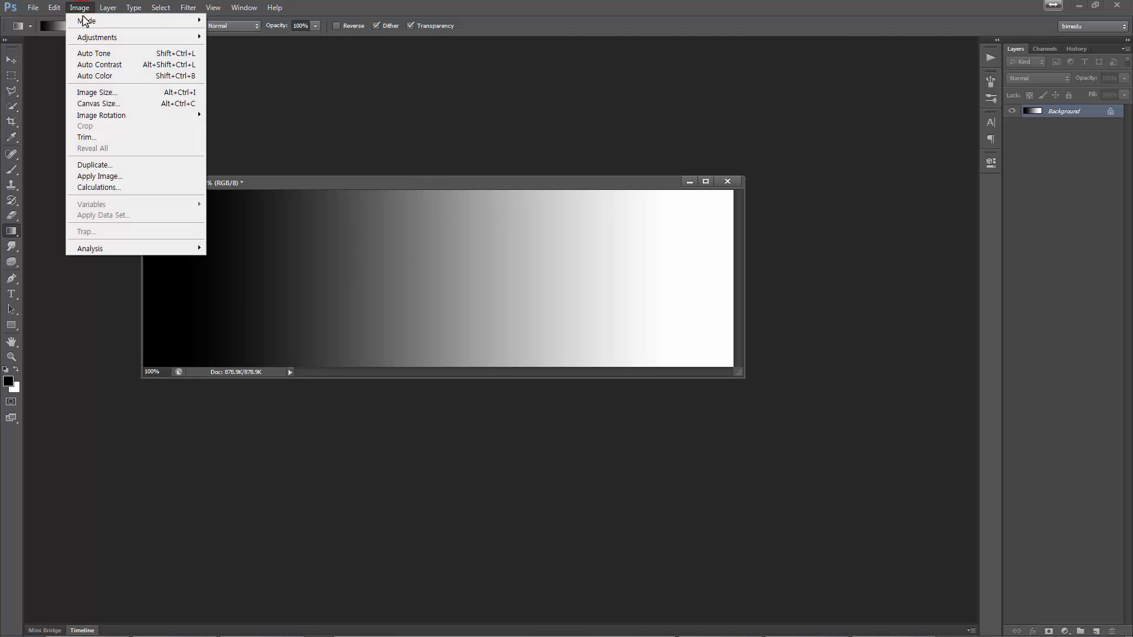
{"action": "mouse_move", "coordinate": [91, 40]}
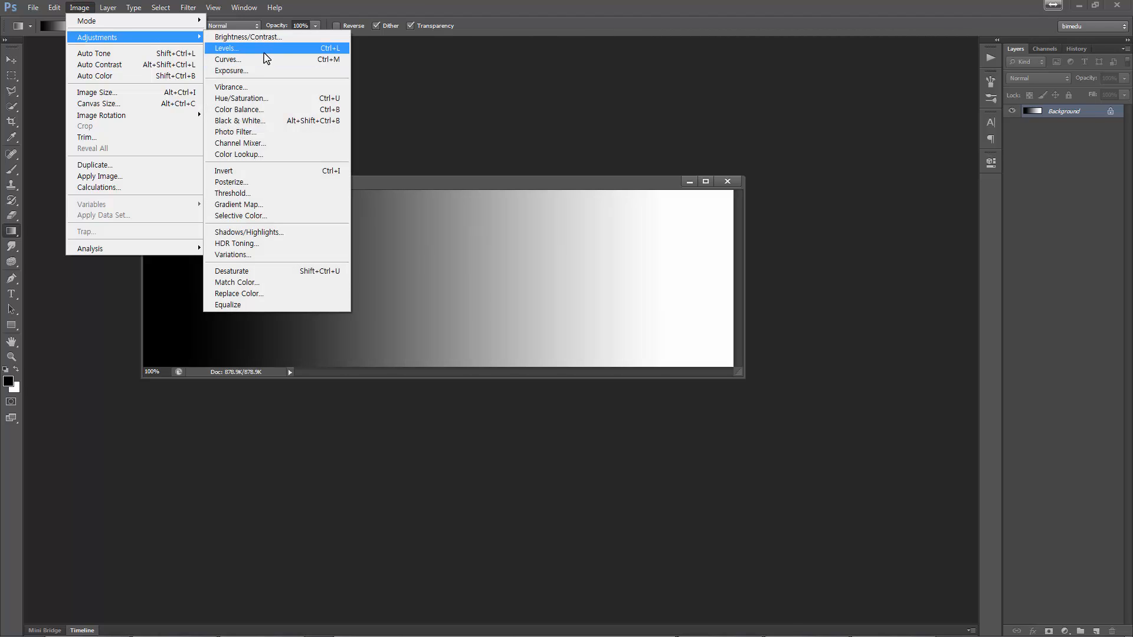
{"action": "left_click", "coordinate": [553, 86]}
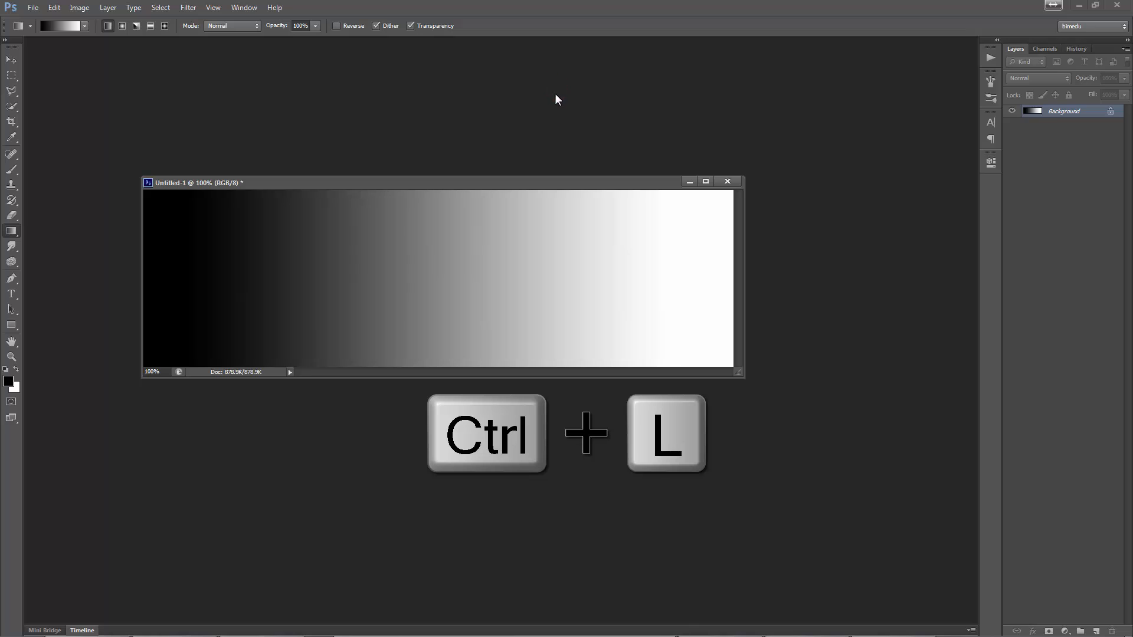
{"action": "key", "text": "ctrl+l"}
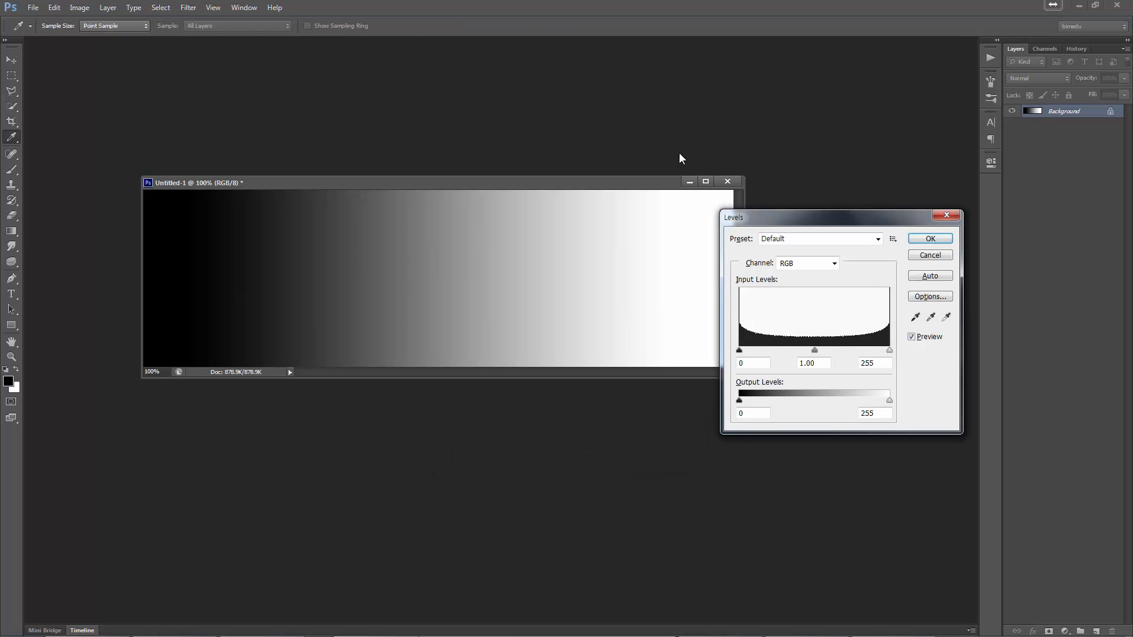
{"action": "left_click_drag", "start_coordinate": [763, 216], "coordinate": [727, 98]}
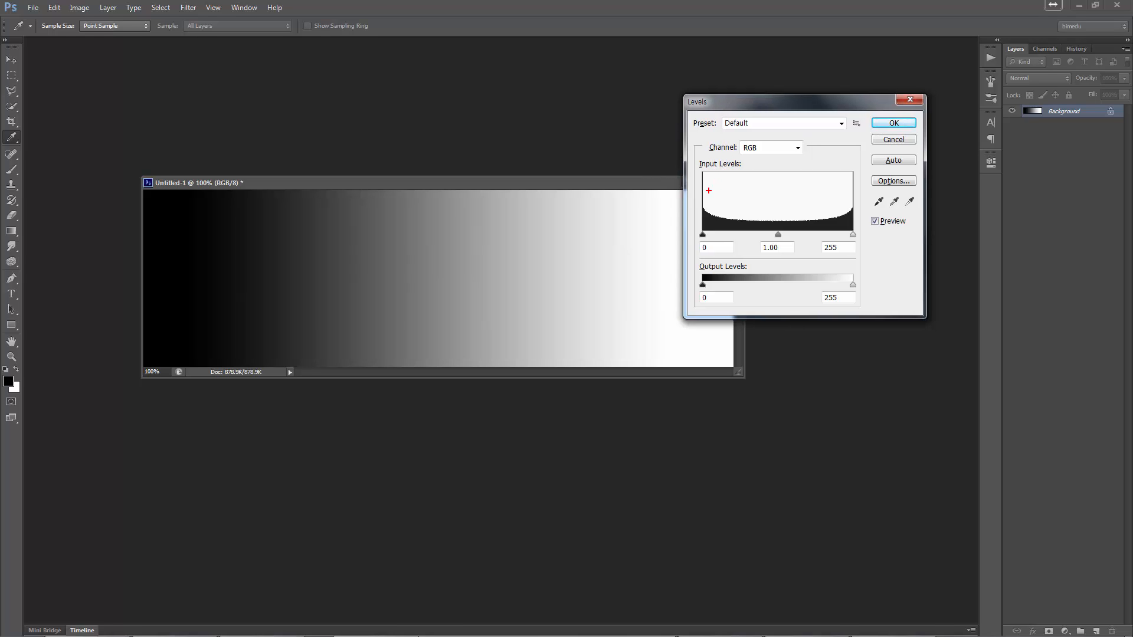
{"action": "left_click_drag", "start_coordinate": [701, 205], "coordinate": [745, 219]}
{"action": "left_click_drag", "start_coordinate": [693, 229], "coordinate": [724, 253]}
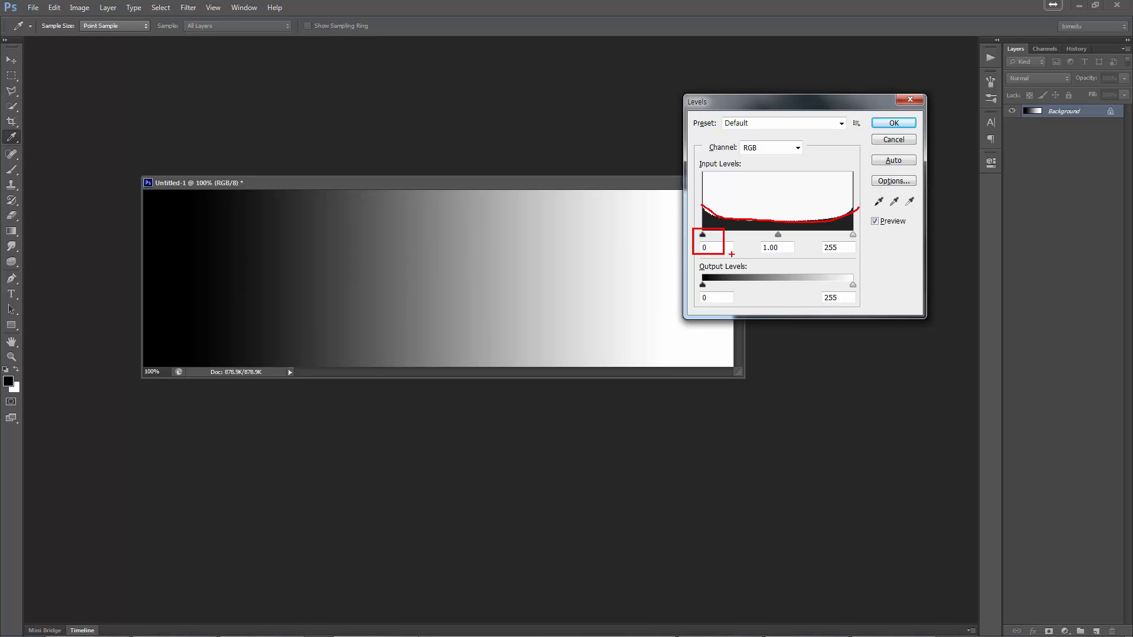
{"action": "left_click_drag", "start_coordinate": [822, 229], "coordinate": [863, 252]}
{"action": "left_click_drag", "start_coordinate": [756, 227], "coordinate": [796, 256]}
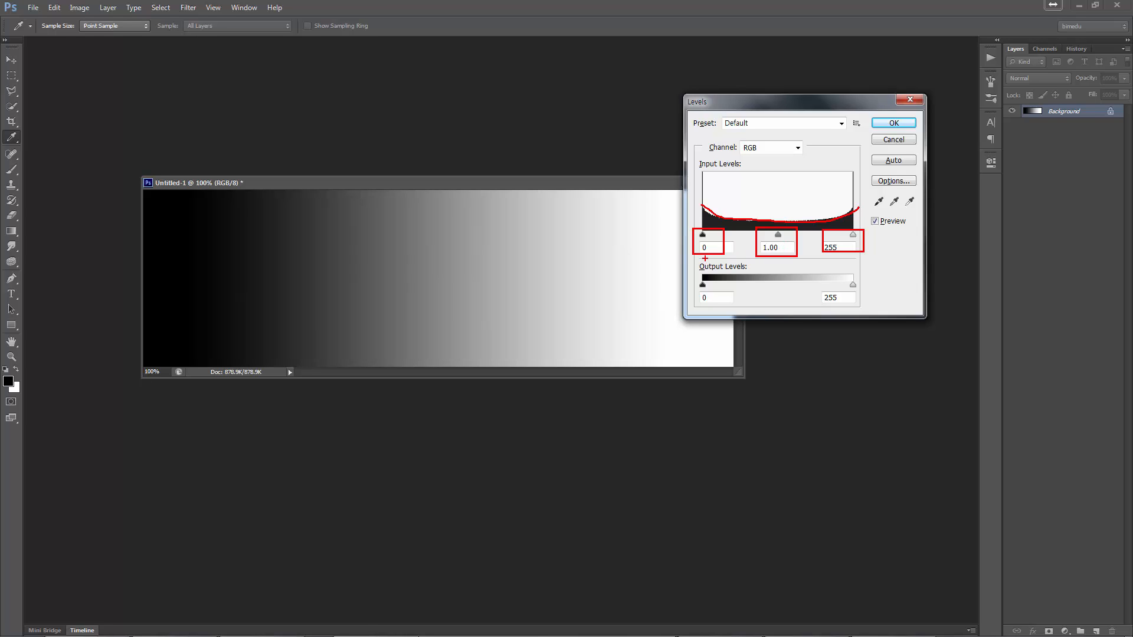
{"action": "mouse_move", "coordinate": [704, 257]}
{"action": "left_mouse_down"}
{"action": "mouse_move", "coordinate": [692, 260]}
{"action": "mouse_move", "coordinate": [715, 239]}
{"action": "mouse_move", "coordinate": [711, 255]}
{"action": "left_mouse_up"}
{"action": "mouse_move", "coordinate": [837, 256]}
{"action": "left_mouse_down"}
{"action": "mouse_move", "coordinate": [821, 239]}
{"action": "mouse_move", "coordinate": [860, 253]}
{"action": "mouse_move", "coordinate": [826, 260]}
{"action": "left_mouse_up"}
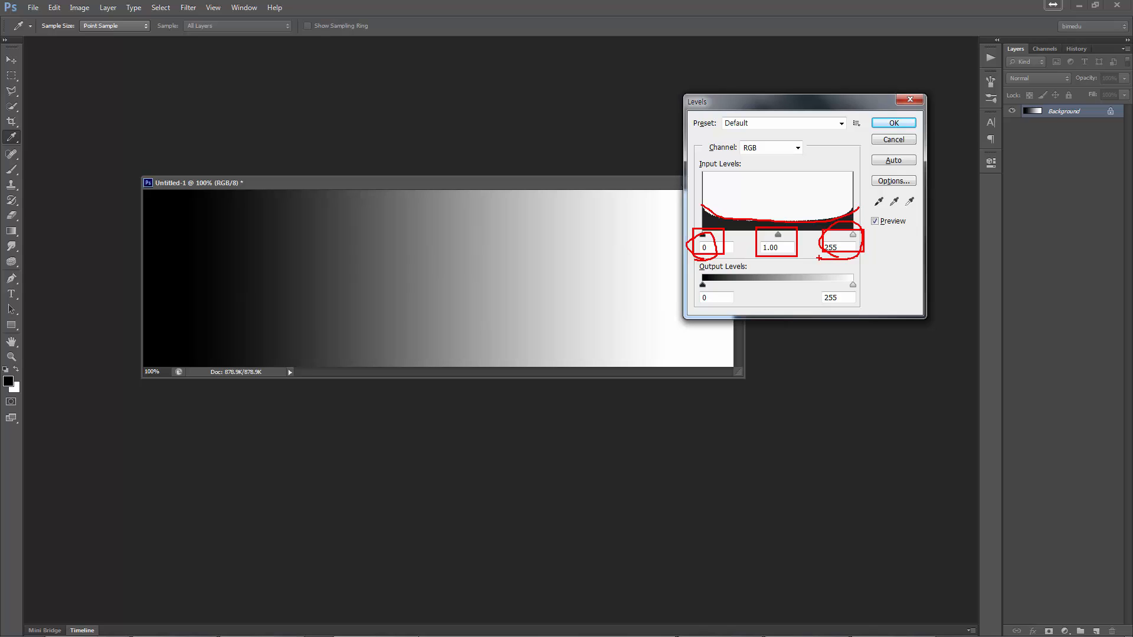
{"action": "key", "text": "Escape"}
{"action": "key", "text": "Escape"}
{"action": "key", "text": "g"}
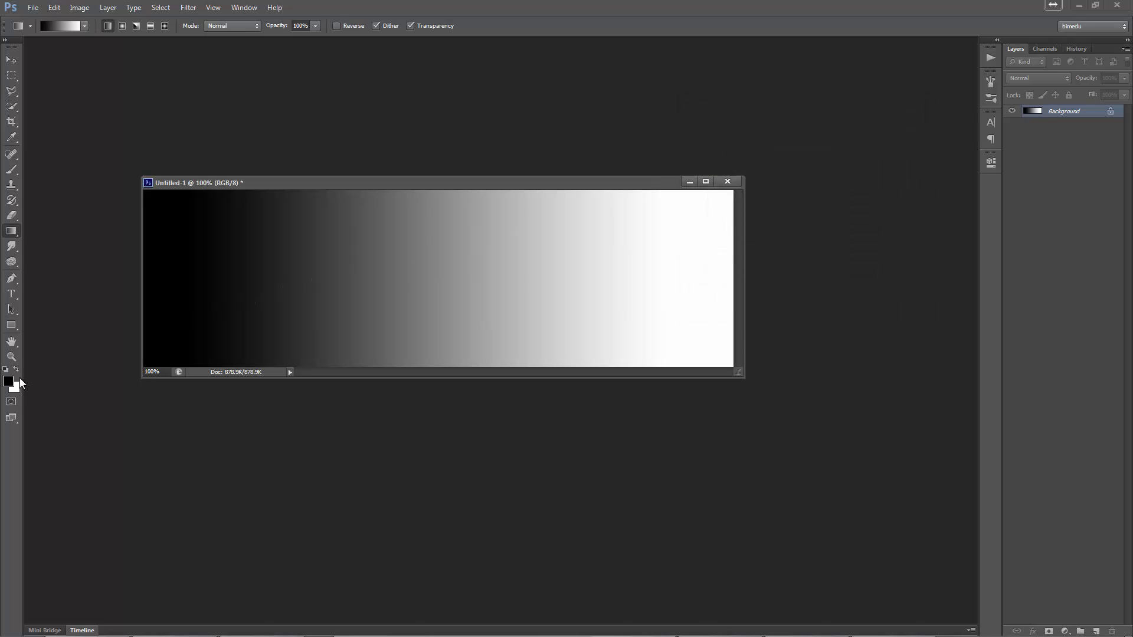
- Compare the RGB values of black and white in the foreground color picker, and close it without applying a color
{"action": "left_click", "coordinate": [8, 381]}
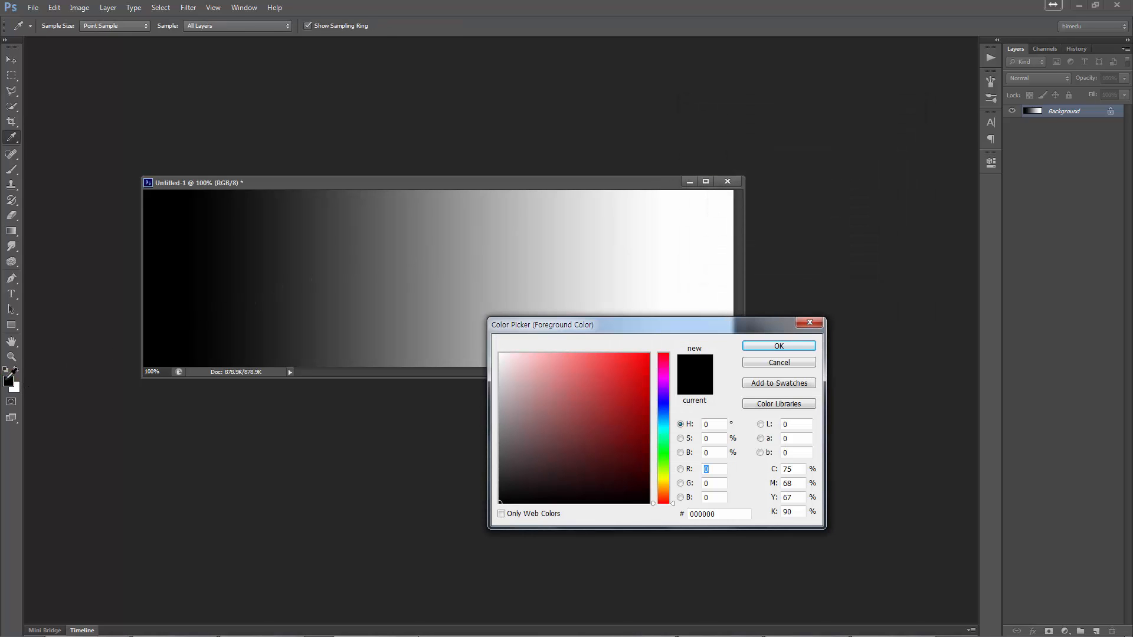
{"action": "left_click_drag", "start_coordinate": [533, 331], "coordinate": [491, 225]}
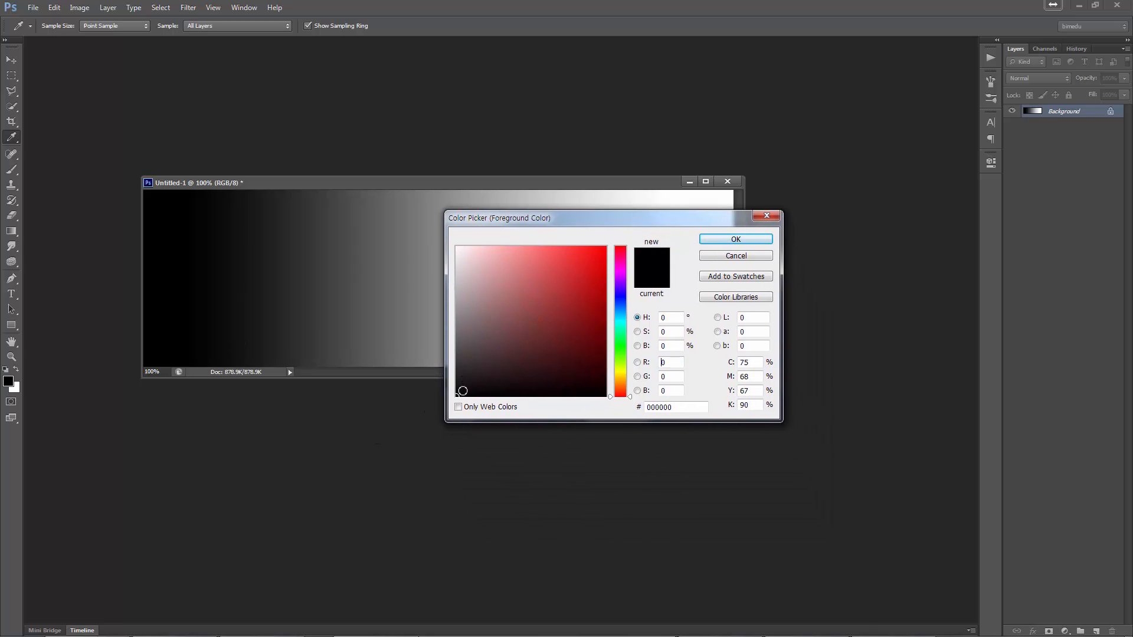
{"action": "left_click", "coordinate": [431, 302]}
{"action": "left_click_drag", "start_coordinate": [430, 302], "coordinate": [414, 224]}
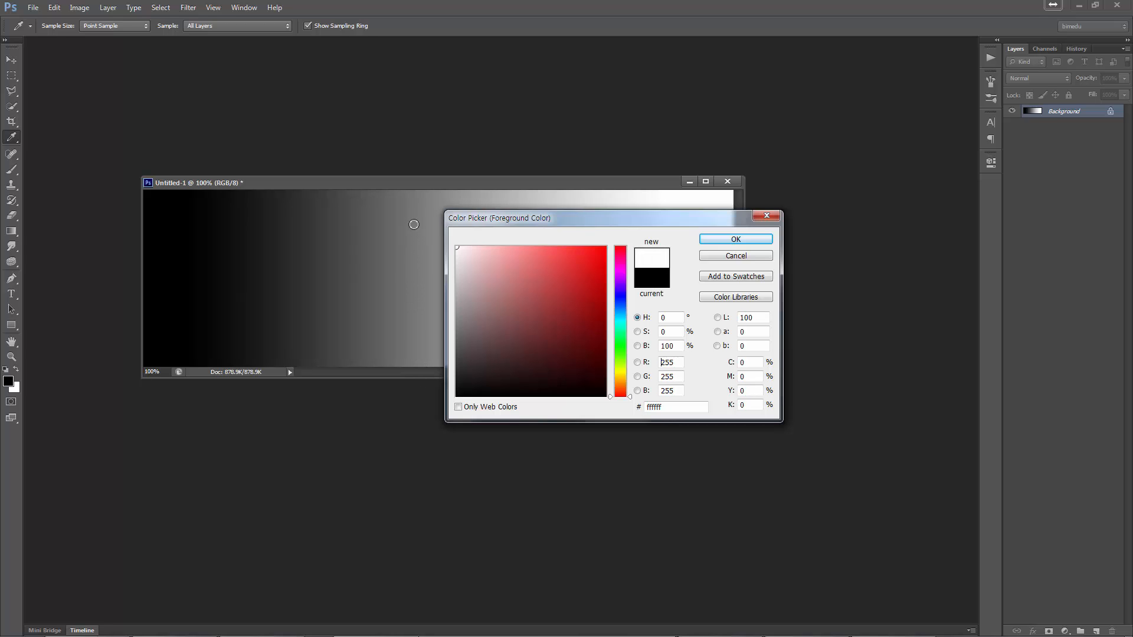
{"action": "left_click", "coordinate": [763, 215]}
- Try raising the shadow input level to 43 in a Levels adjustment on the gradient
{"action": "key", "text": "ctrl+l"}
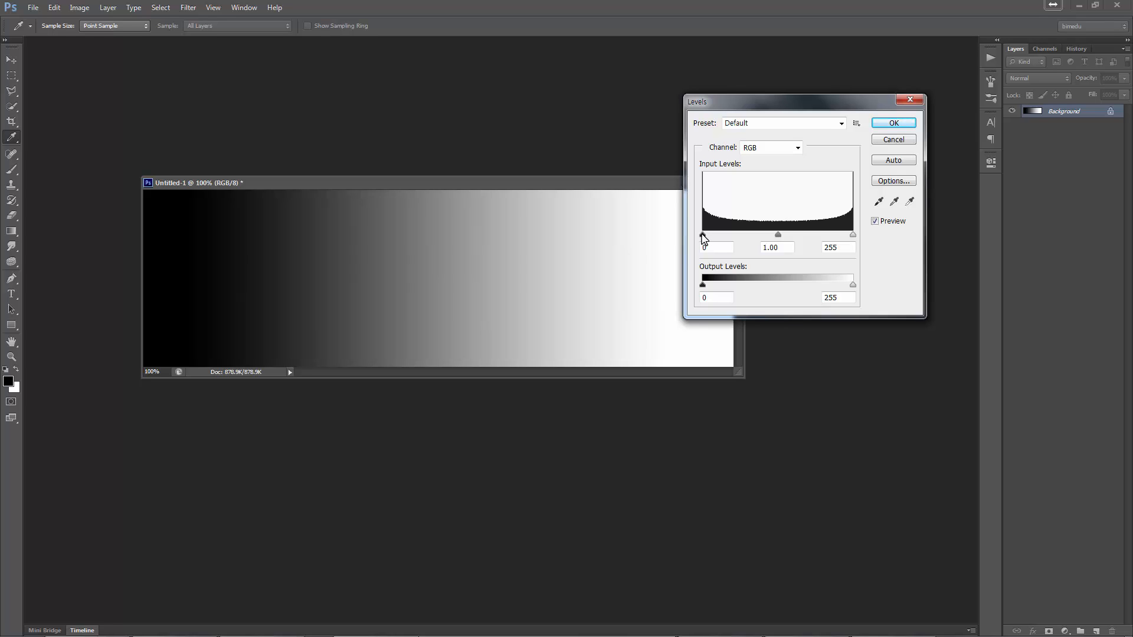
{"action": "mouse_move", "coordinate": [703, 236]}
{"action": "left_mouse_down"}
{"action": "mouse_move", "coordinate": [773, 236]}
{"action": "mouse_move", "coordinate": [692, 239]}
{"action": "left_mouse_up"}
{"action": "left_click_drag", "start_coordinate": [703, 236], "coordinate": [729, 238]}
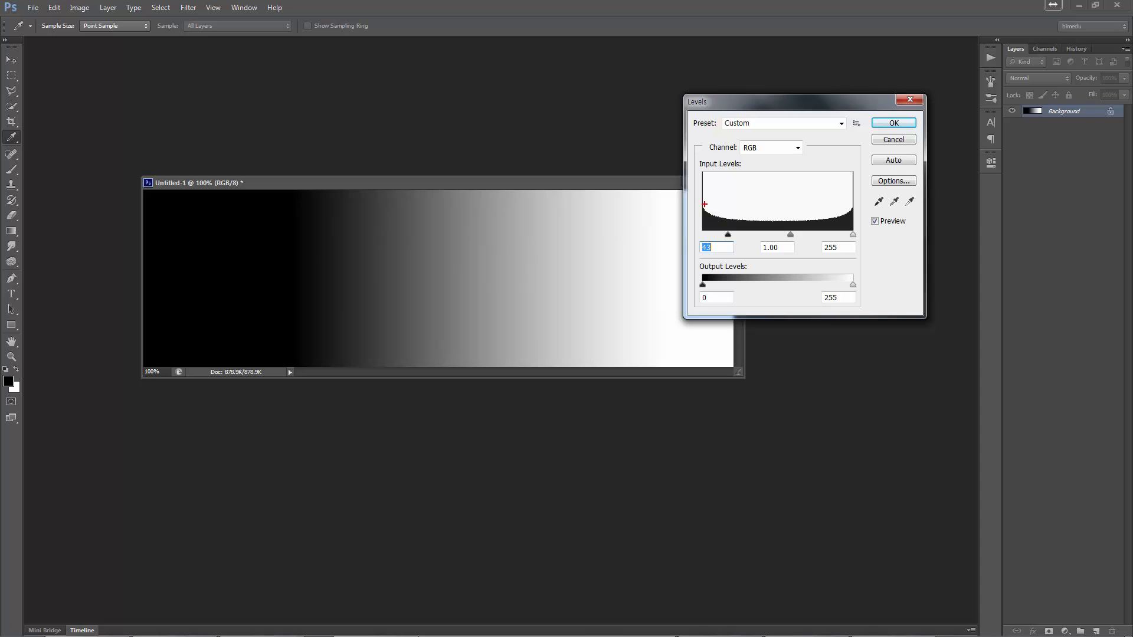
{"action": "left_click_drag", "start_coordinate": [697, 193], "coordinate": [859, 236]}
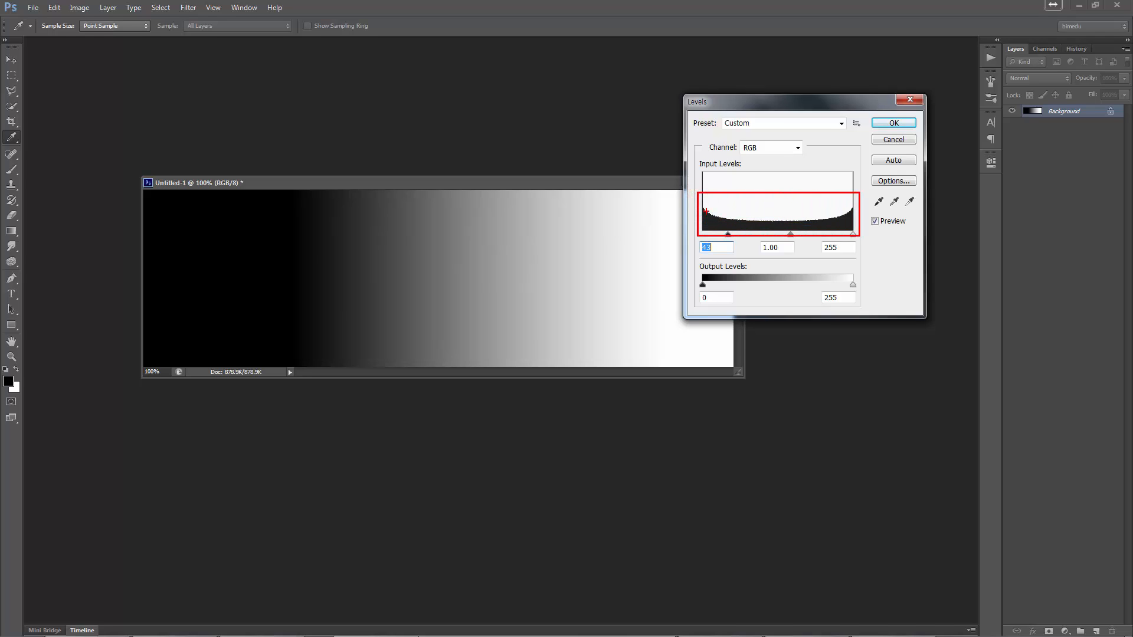
{"action": "mouse_move", "coordinate": [698, 203]}
{"action": "left_mouse_down"}
{"action": "mouse_move", "coordinate": [730, 237]}
{"action": "mouse_move", "coordinate": [708, 224]}
{"action": "mouse_move", "coordinate": [715, 208]}
{"action": "mouse_move", "coordinate": [726, 221]}
{"action": "left_mouse_up"}
{"action": "mouse_move", "coordinate": [730, 206]}
{"action": "left_mouse_down"}
{"action": "mouse_move", "coordinate": [731, 225]}
{"action": "mouse_move", "coordinate": [757, 239]}
{"action": "mouse_move", "coordinate": [839, 240]}
{"action": "mouse_move", "coordinate": [844, 195]}
{"action": "mouse_move", "coordinate": [745, 201]}
{"action": "left_mouse_up"}
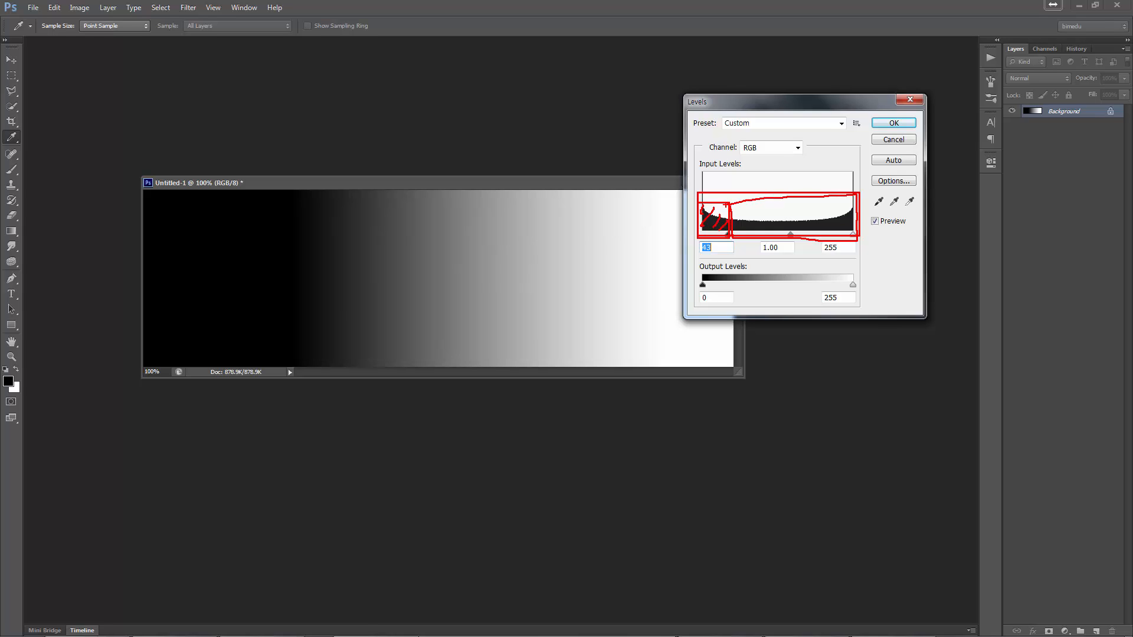
{"action": "key", "text": "Escape"}
- Return the shadow input level to 0 and try lowering the highlight input level to 152
{"action": "left_click_drag", "start_coordinate": [728, 235], "coordinate": [689, 241]}
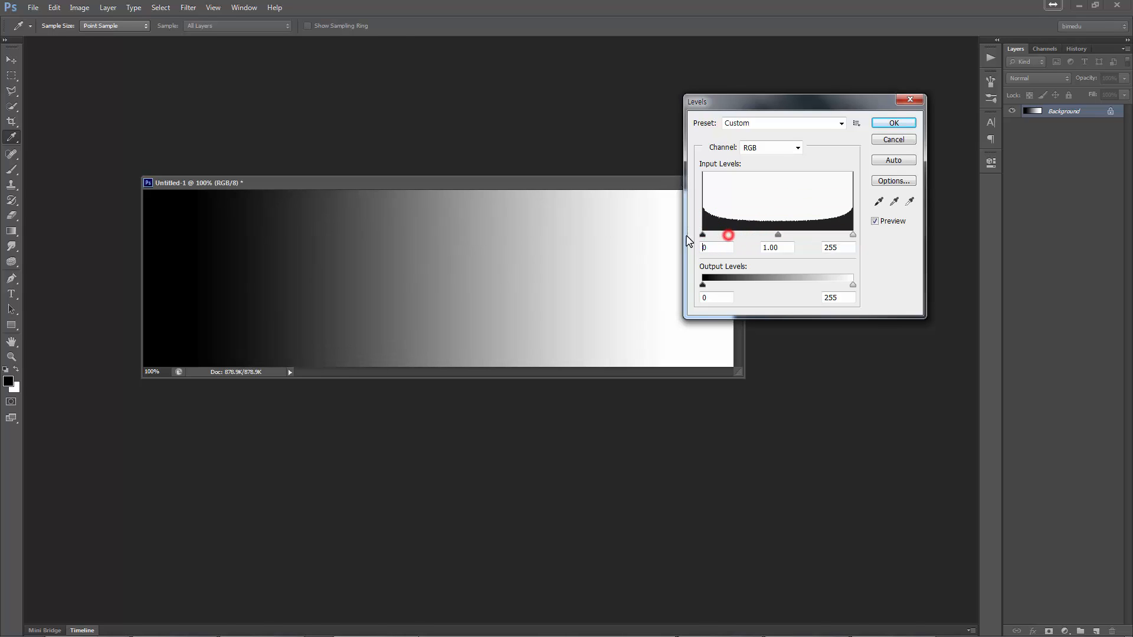
{"action": "left_click_drag", "start_coordinate": [795, 104], "coordinate": [877, 134]}
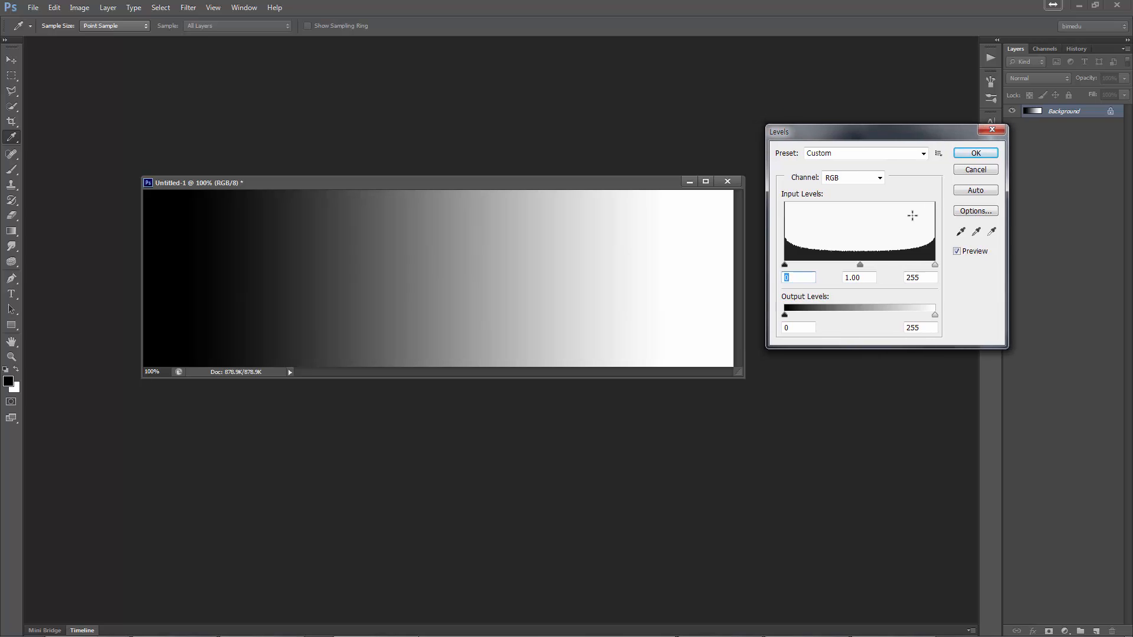
{"action": "left_click", "coordinate": [935, 265]}
{"action": "mouse_move", "coordinate": [937, 266]}
{"action": "left_mouse_down"}
{"action": "mouse_move", "coordinate": [875, 267]}
{"action": "mouse_move", "coordinate": [895, 242]}
{"action": "mouse_move", "coordinate": [936, 267]}
{"action": "left_mouse_up"}
{"action": "key", "text": "ctrl+2"}
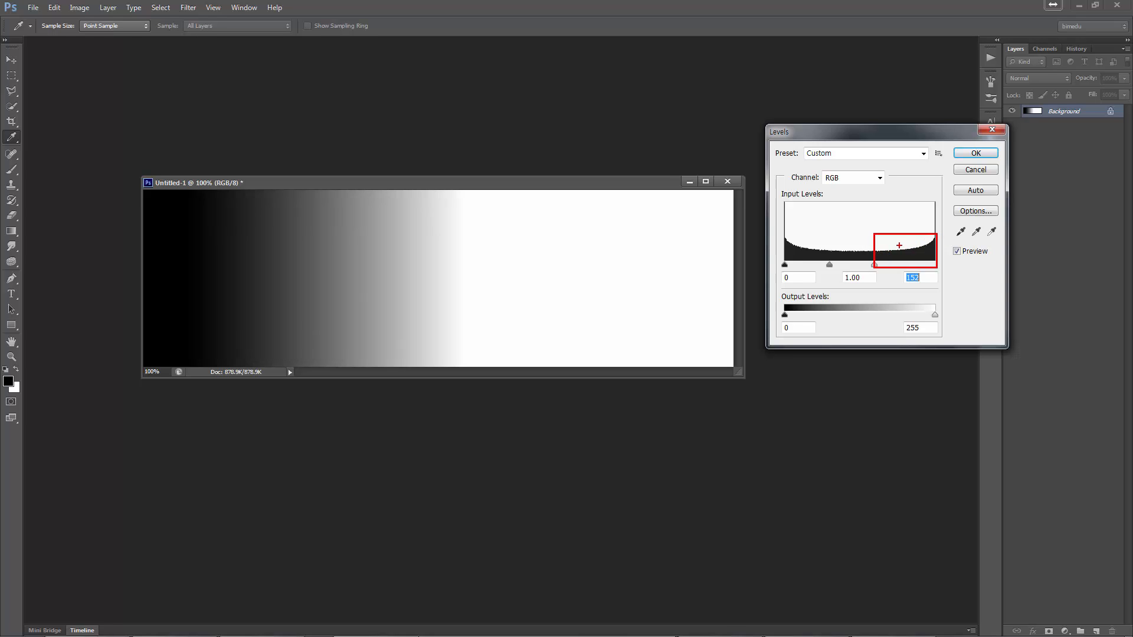
{"action": "mouse_move", "coordinate": [875, 245]}
{"action": "left_mouse_down"}
{"action": "mouse_move", "coordinate": [876, 270]}
{"action": "mouse_move", "coordinate": [789, 252]}
{"action": "mouse_move", "coordinate": [868, 263]}
{"action": "left_mouse_up"}
{"action": "left_click_drag", "start_coordinate": [932, 234], "coordinate": [942, 269]}
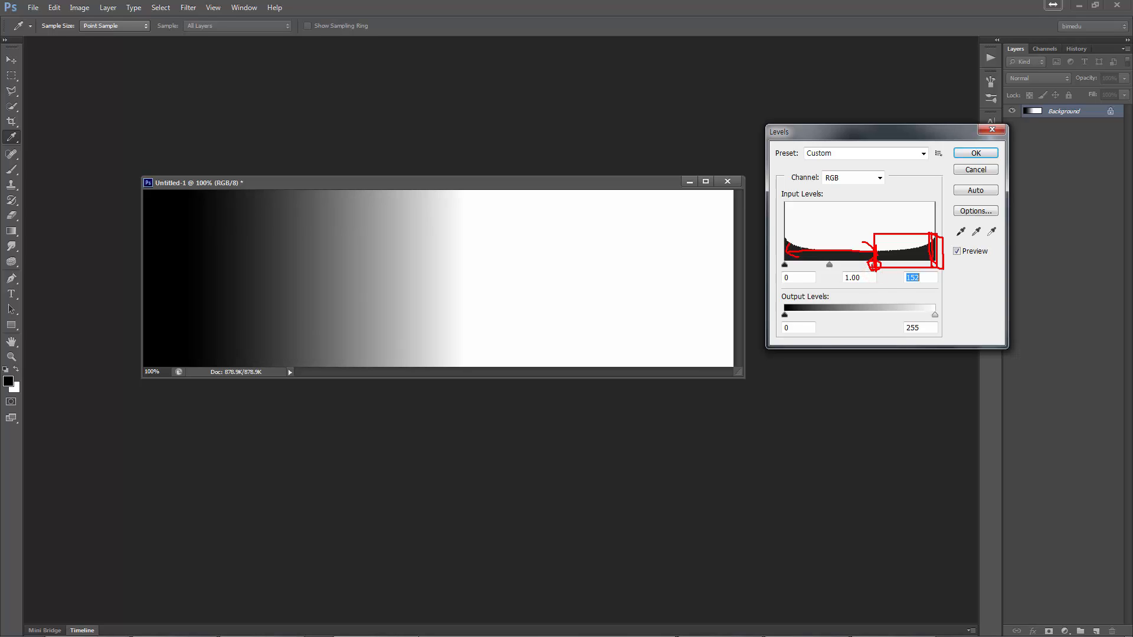
{"action": "key", "text": "Escape"}
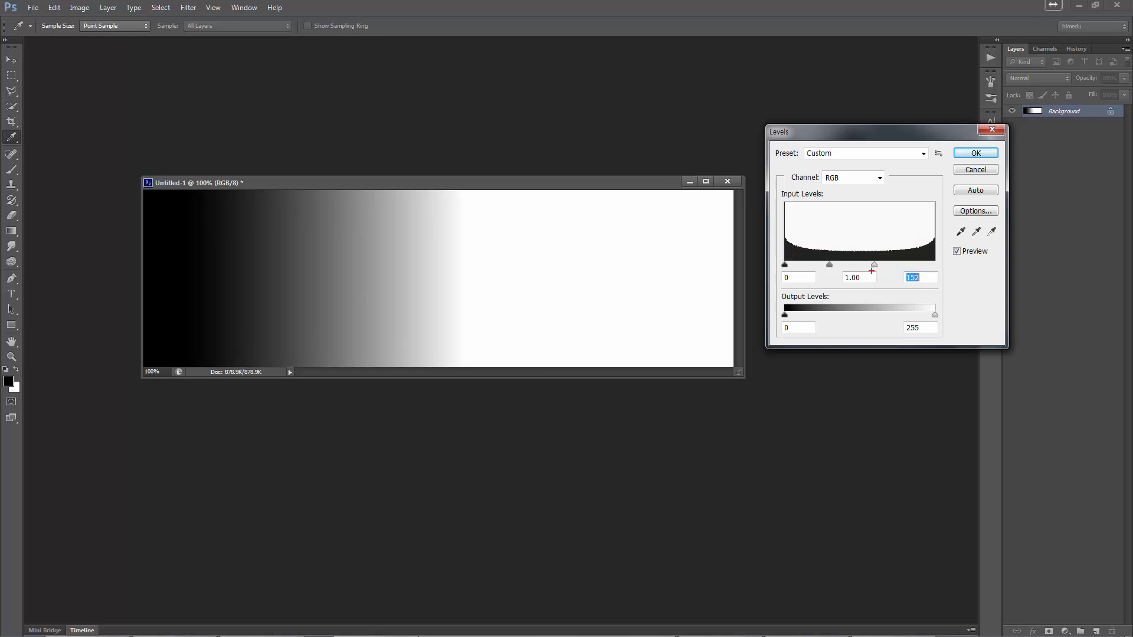
- Return the highlight input level to 255 and try raising the midtone input level to 2.20
{"action": "mouse_move", "coordinate": [872, 270]}
{"action": "left_mouse_down"}
{"action": "mouse_move", "coordinate": [879, 259]}
{"action": "mouse_move", "coordinate": [867, 272]}
{"action": "mouse_move", "coordinate": [938, 266]}
{"action": "left_mouse_up"}
{"action": "key", "text": "Escape"}
{"action": "left_click_drag", "start_coordinate": [872, 265], "coordinate": [941, 263]}
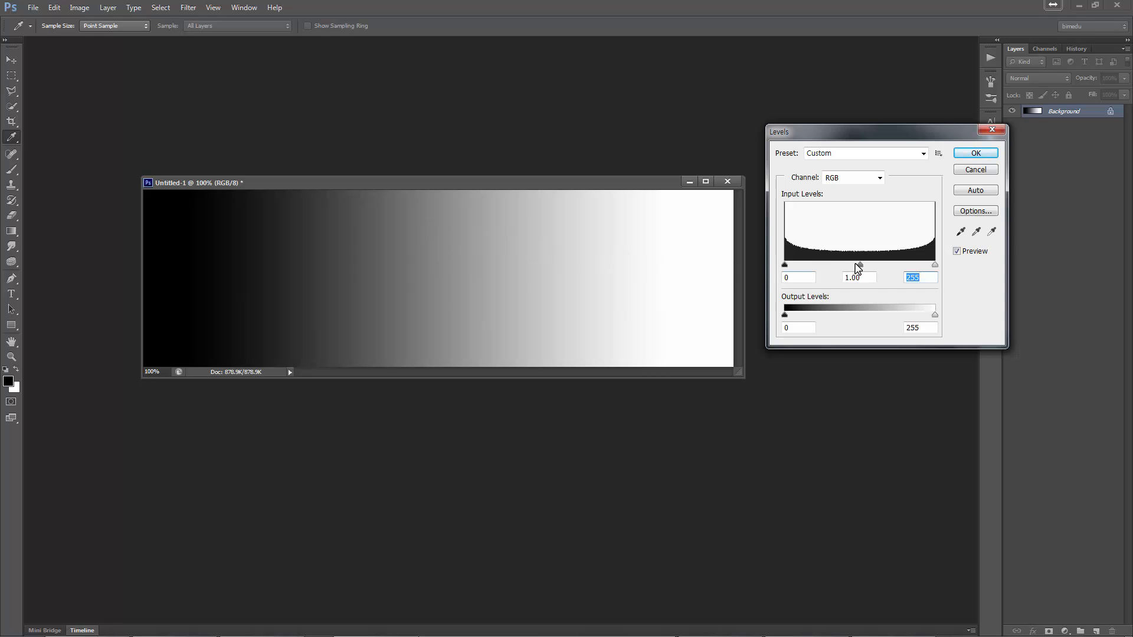
{"action": "left_click_drag", "start_coordinate": [857, 269], "coordinate": [819, 272]}
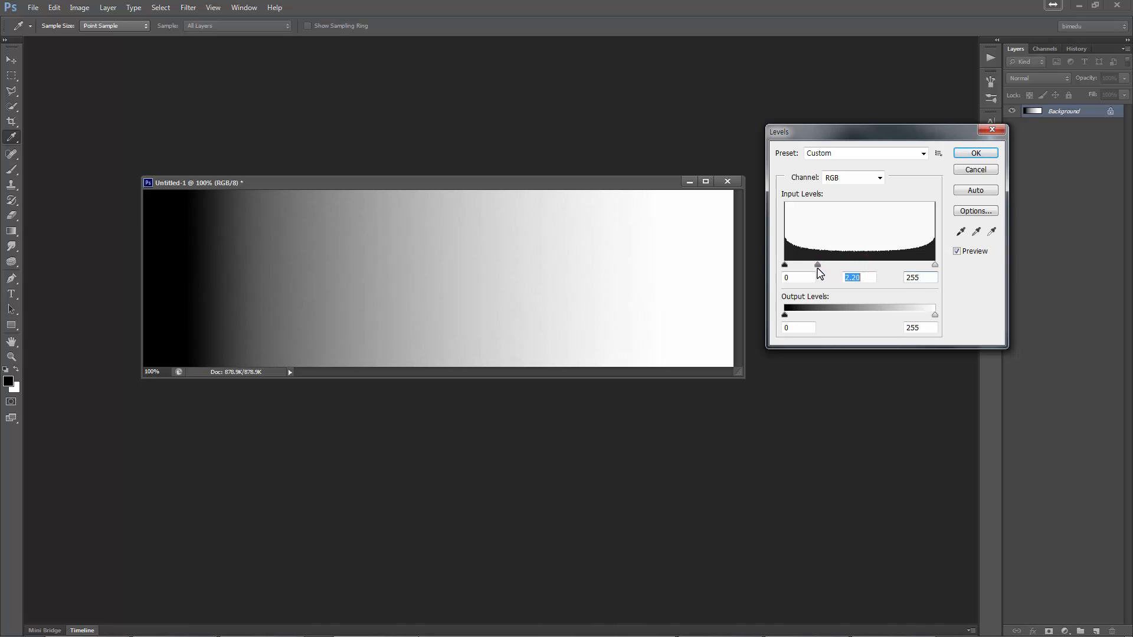
{"action": "key", "text": "ctrl+z"}
{"action": "left_click_drag", "start_coordinate": [780, 228], "coordinate": [854, 266]}
{"action": "left_click_drag", "start_coordinate": [862, 227], "coordinate": [942, 273]}
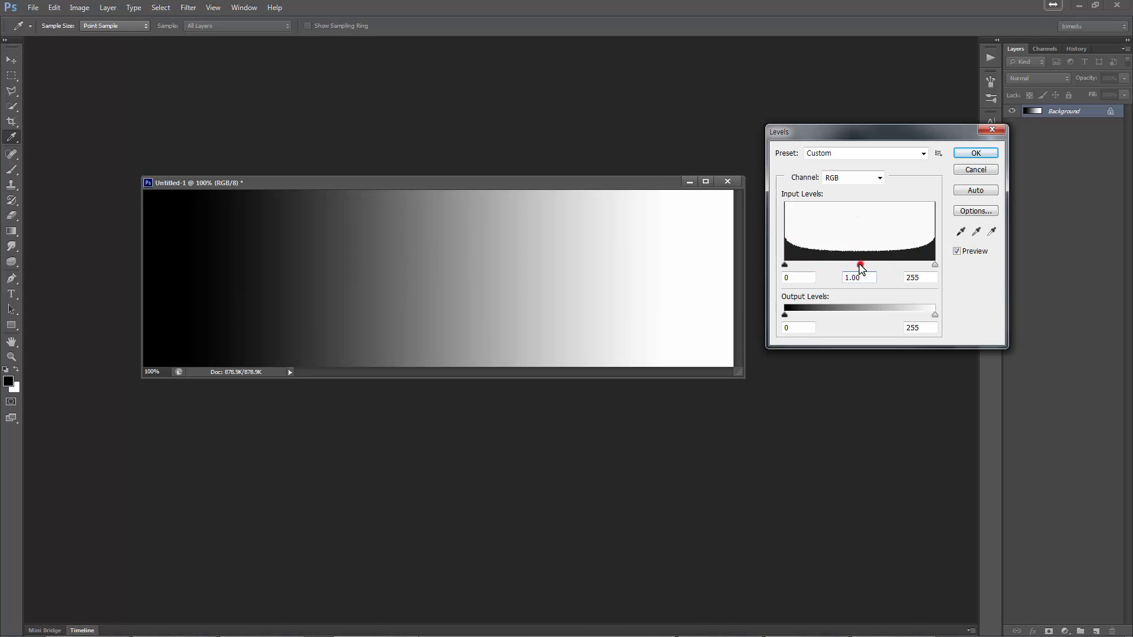
- Try a midtone input level of 2.05, and cancel the Levels adjustment
{"action": "left_click_drag", "start_coordinate": [859, 265], "coordinate": [820, 269]}
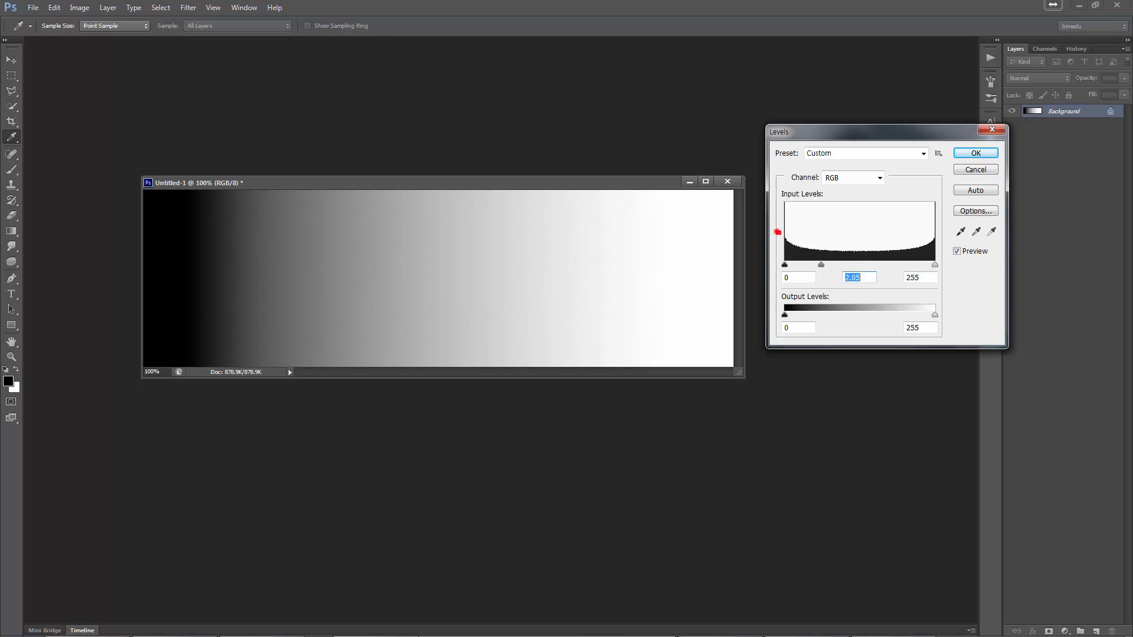
{"action": "mouse_move", "coordinate": [777, 232]}
{"action": "left_mouse_down"}
{"action": "mouse_move", "coordinate": [821, 267]}
{"action": "mouse_move", "coordinate": [932, 265]}
{"action": "left_mouse_up"}
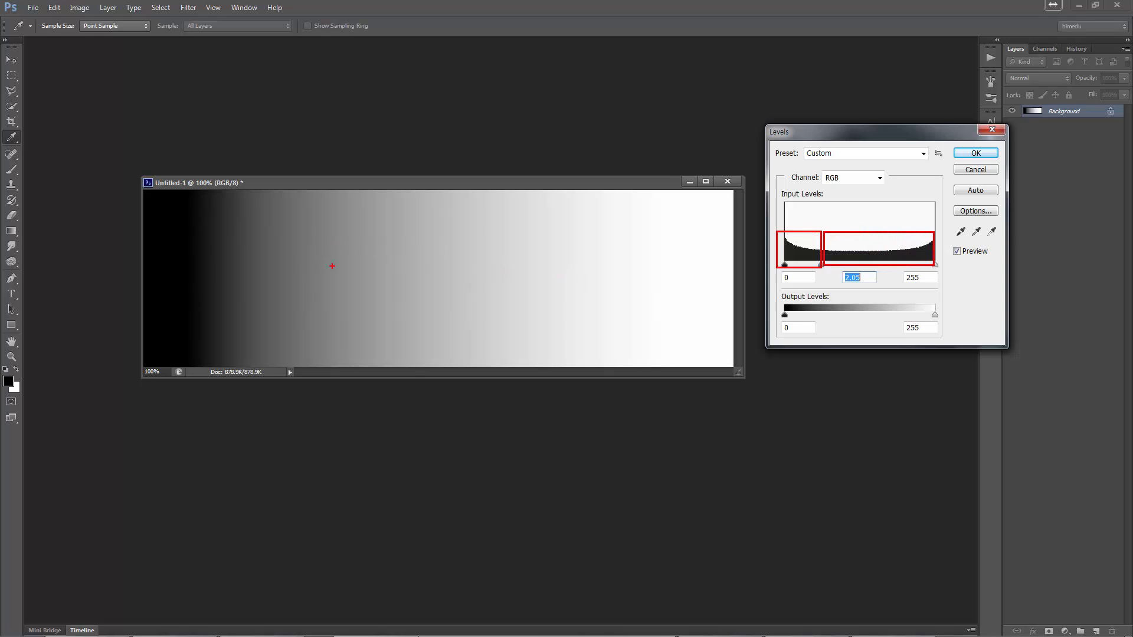
{"action": "mouse_move", "coordinate": [822, 264]}
{"action": "left_mouse_down"}
{"action": "mouse_move", "coordinate": [918, 268]}
{"action": "mouse_move", "coordinate": [833, 267]}
{"action": "mouse_move", "coordinate": [893, 266]}
{"action": "mouse_move", "coordinate": [842, 268]}
{"action": "mouse_move", "coordinate": [876, 269]}
{"action": "mouse_move", "coordinate": [852, 267]}
{"action": "left_mouse_up"}
{"action": "left_click", "coordinate": [979, 170]}
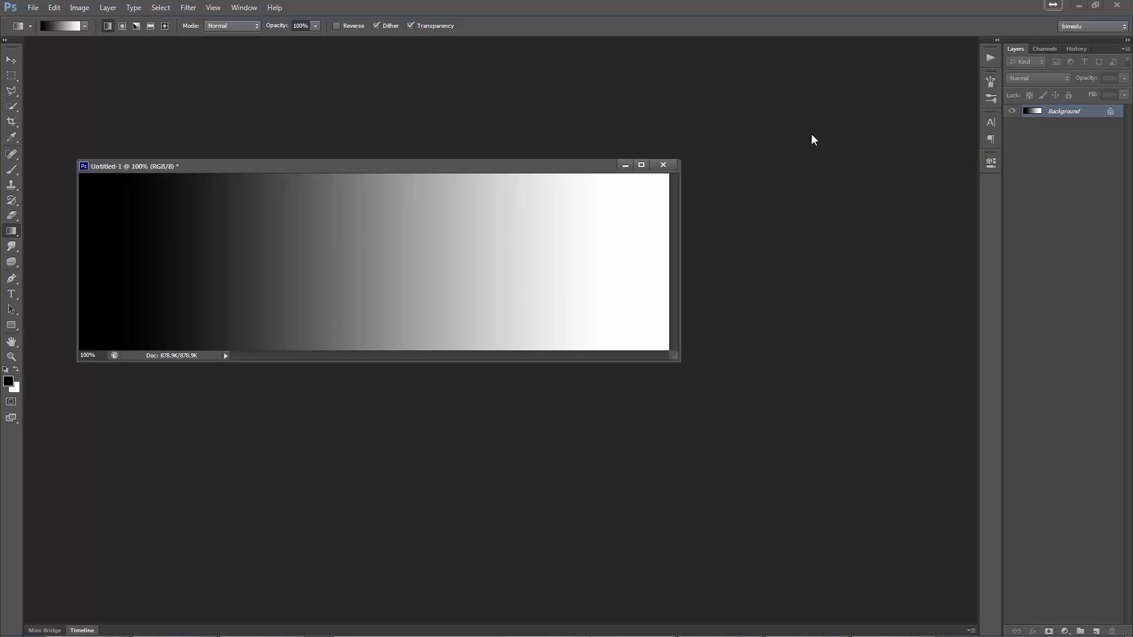
- Switch to the beach photo and move its window lower in the workspace
{"action": "key", "text": "ctrl+Tab"}
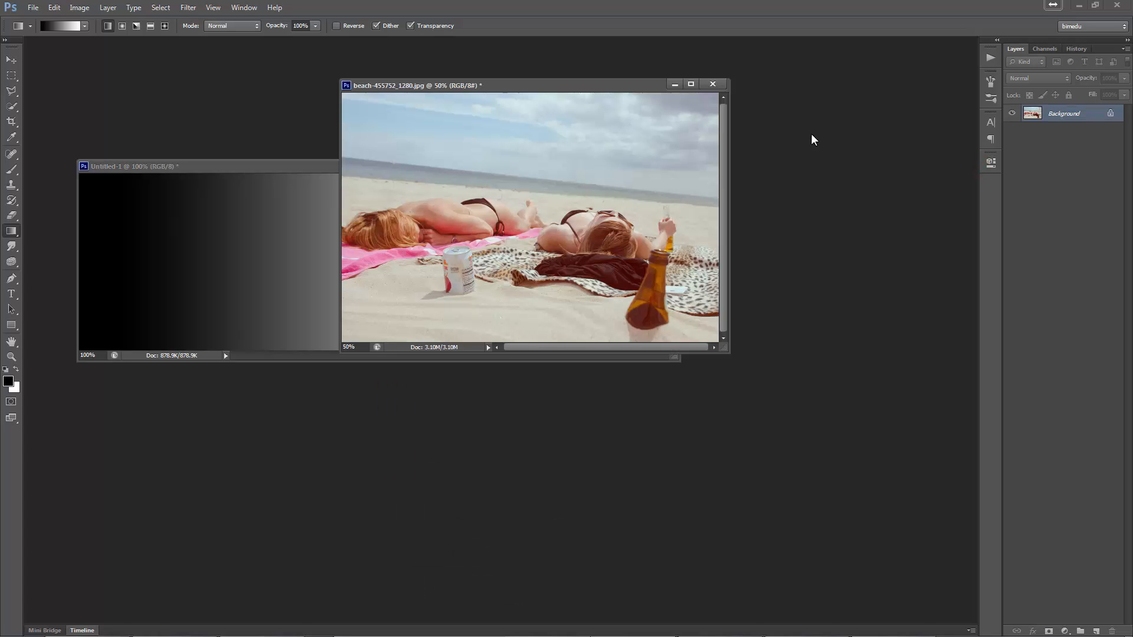
{"action": "left_click_drag", "start_coordinate": [599, 88], "coordinate": [647, 151]}
- Try a Levels adjustment on the beach photo with the shadow input level raised to 68
{"action": "key", "text": "ctrl+l"}
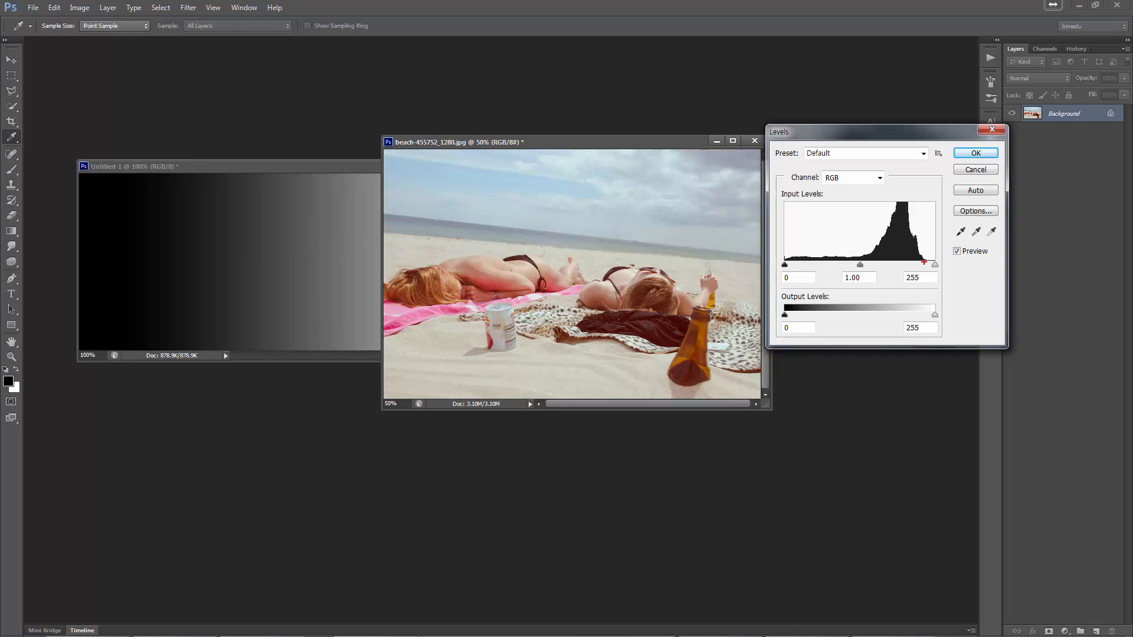
{"action": "mouse_move", "coordinate": [935, 261]}
{"action": "left_mouse_down"}
{"action": "mouse_move", "coordinate": [878, 263]}
{"action": "mouse_move", "coordinate": [866, 218]}
{"action": "mouse_move", "coordinate": [899, 189]}
{"action": "mouse_move", "coordinate": [937, 221]}
{"action": "mouse_move", "coordinate": [929, 260]}
{"action": "left_mouse_up"}
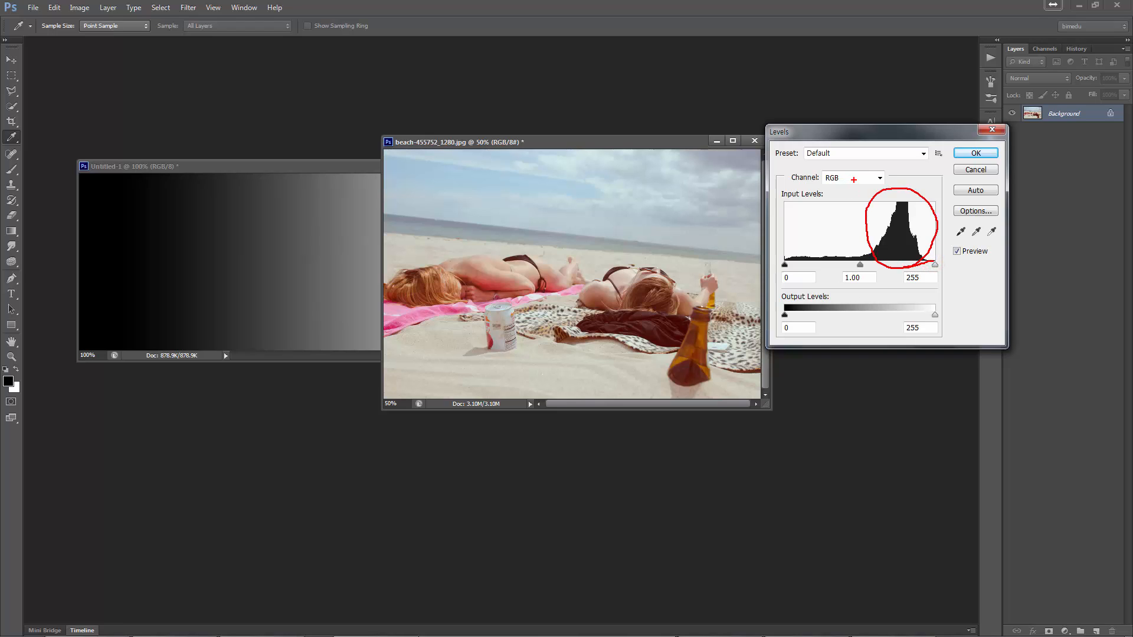
{"action": "left_click_drag", "start_coordinate": [853, 179], "coordinate": [860, 279]}
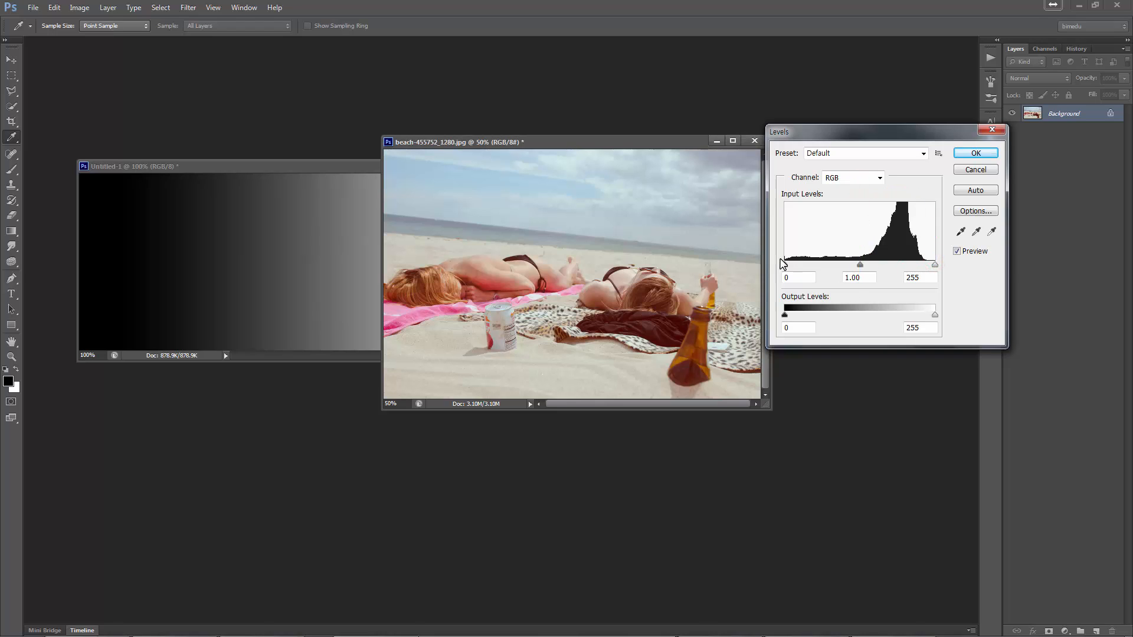
{"action": "left_click_drag", "start_coordinate": [785, 265], "coordinate": [828, 267]}
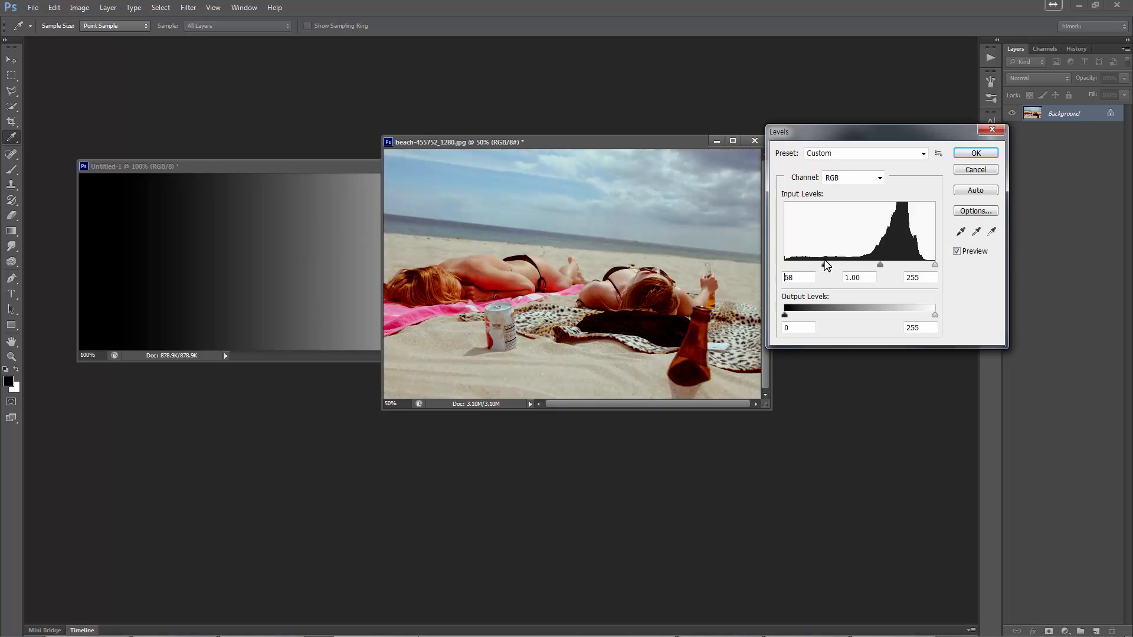
{"action": "left_click", "coordinate": [977, 153]}
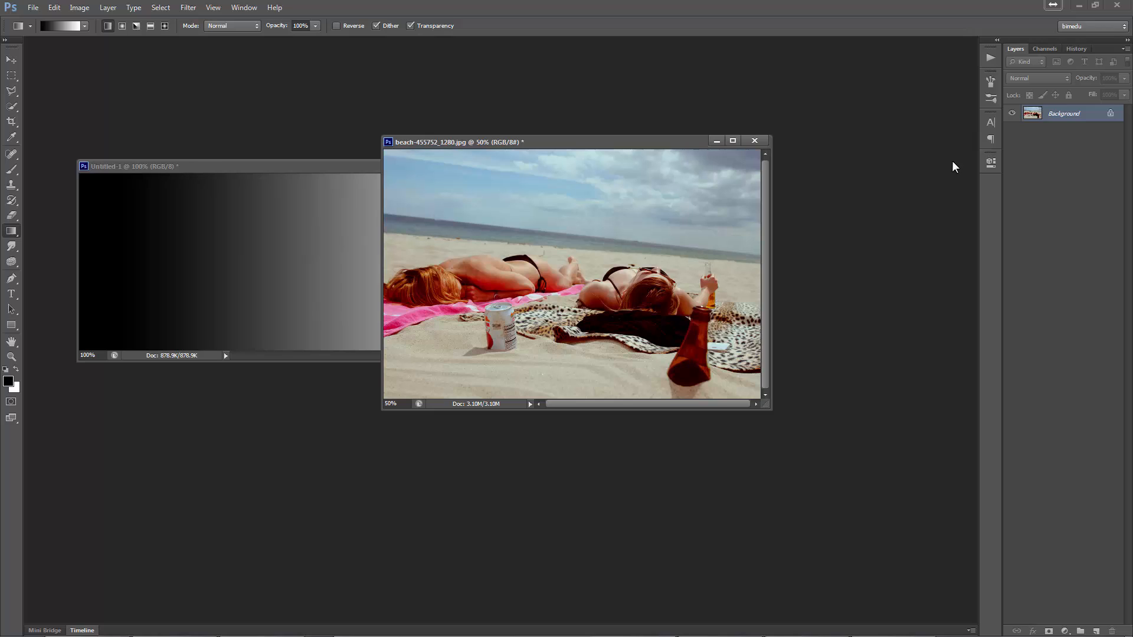
- Check the adjusted beach photo's histogram in Levels, close it without changes, and undo the Levels adjustment
{"action": "key", "text": "ctrl+l"}
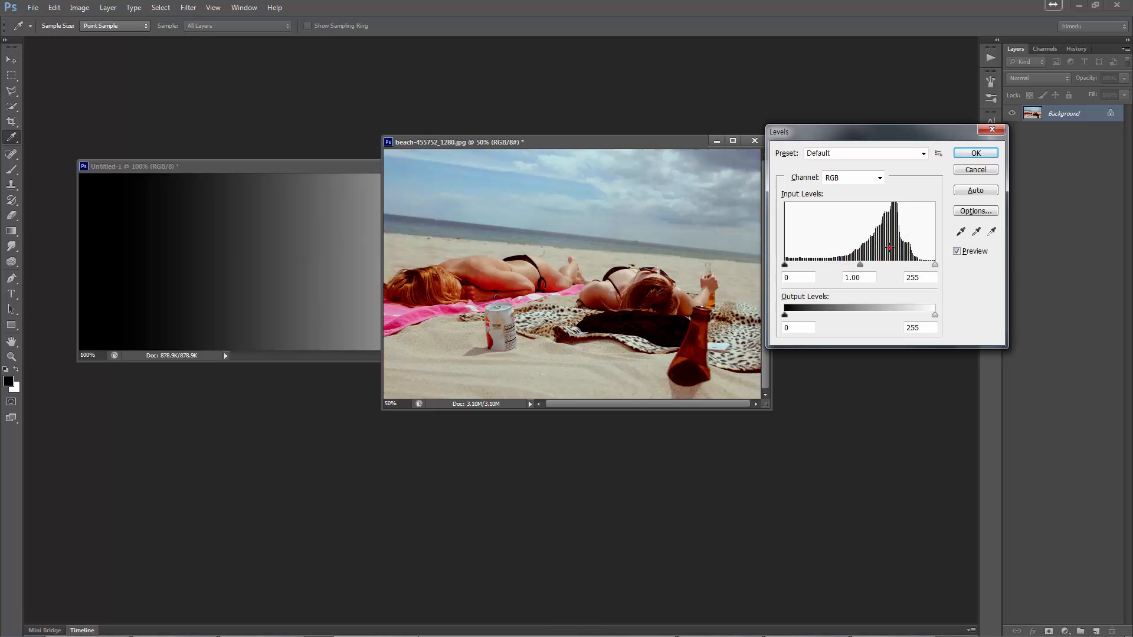
{"action": "key", "text": "Escape"}
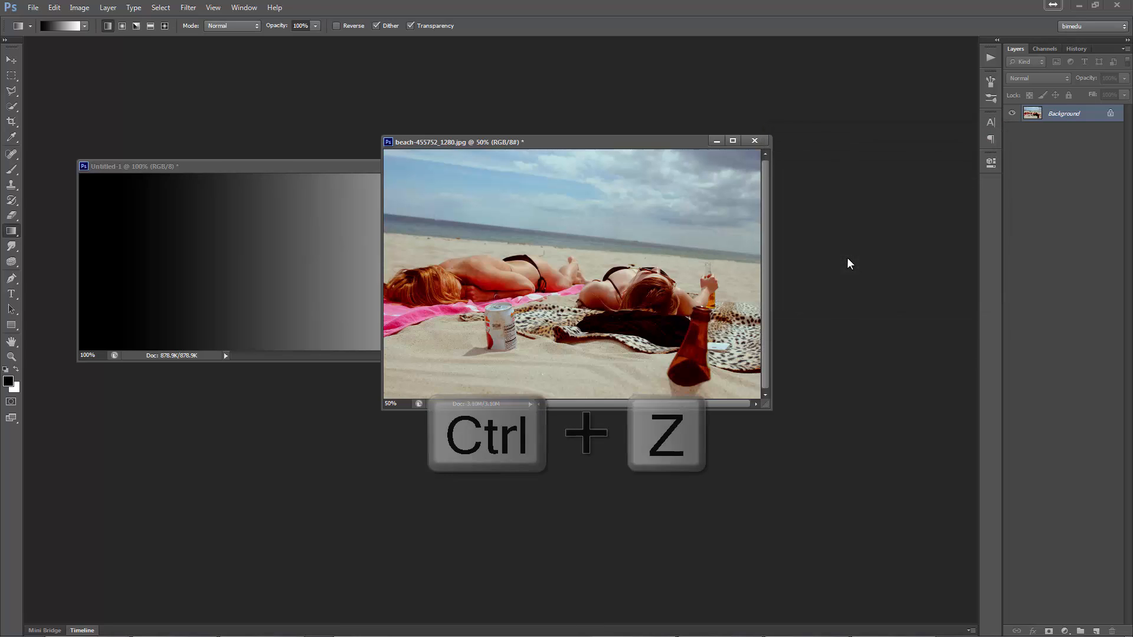
{"action": "key", "text": "ctrl+z"}
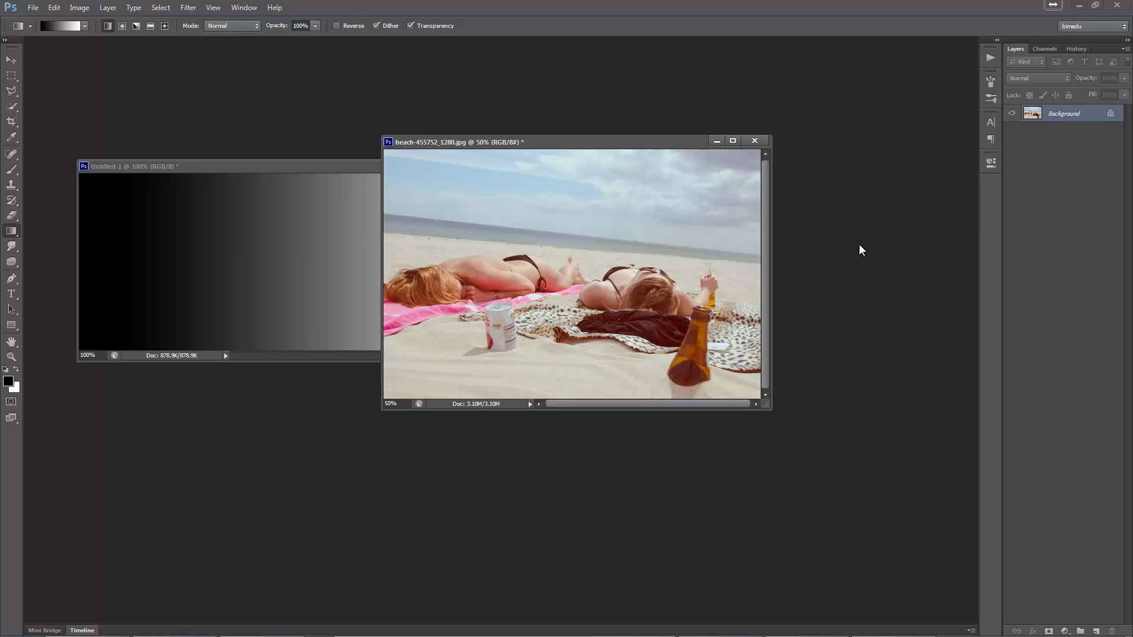
- Apply a Levels adjustment to the beach photo with the shadow input level set to 60
{"action": "key", "text": "ctrl+l"}
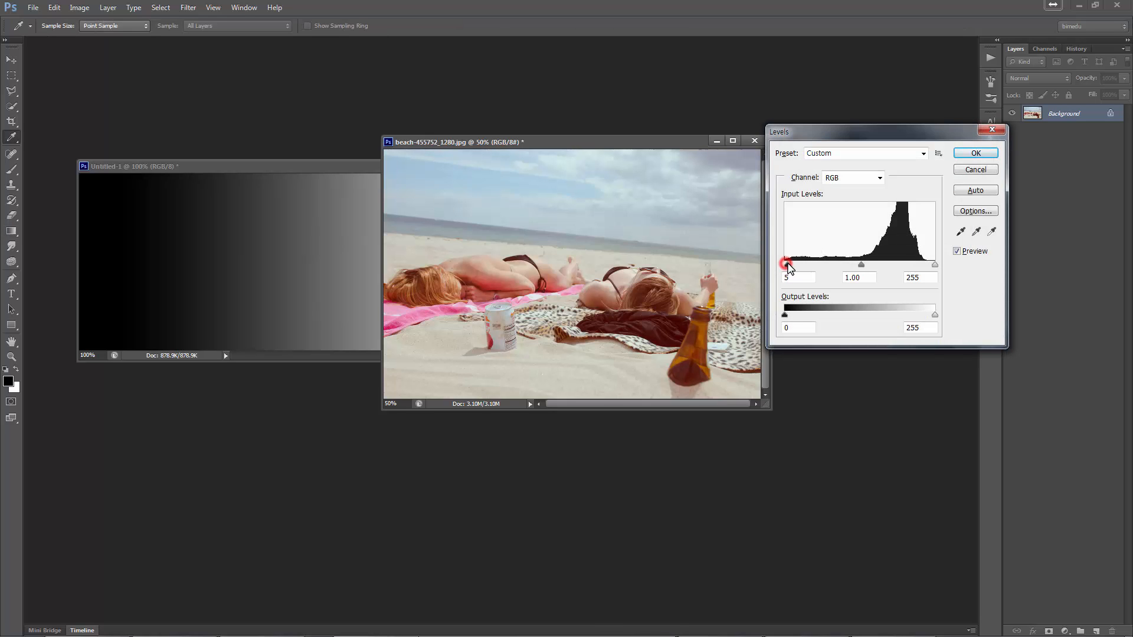
{"action": "left_click_drag", "start_coordinate": [786, 267], "coordinate": [821, 267]}
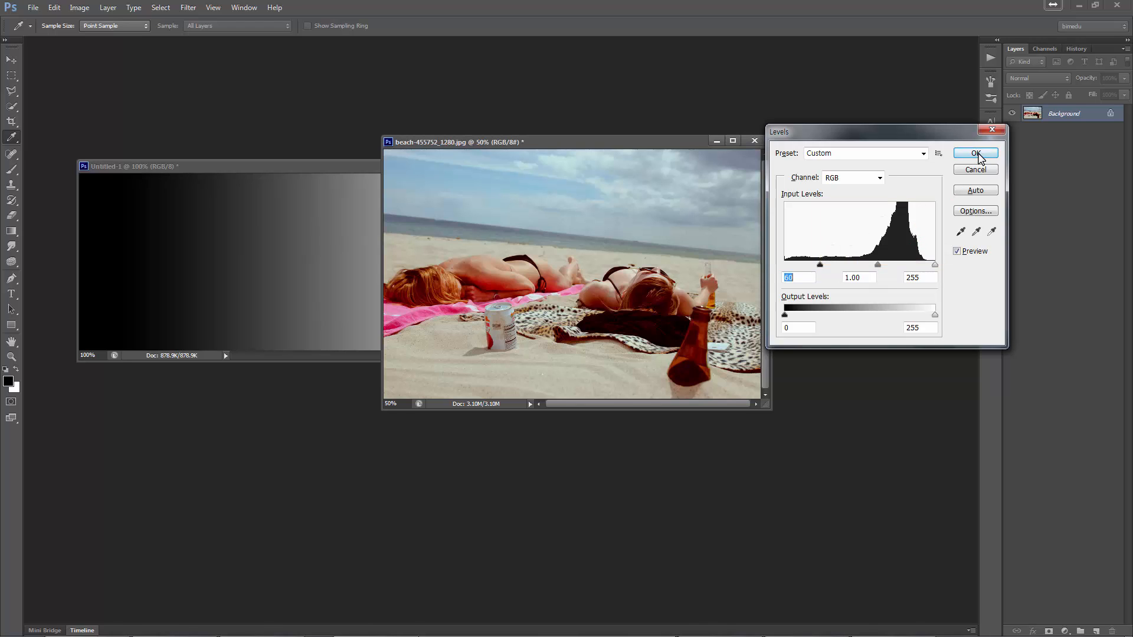
{"action": "left_click", "coordinate": [971, 151]}
{"action": "key", "text": "g"}
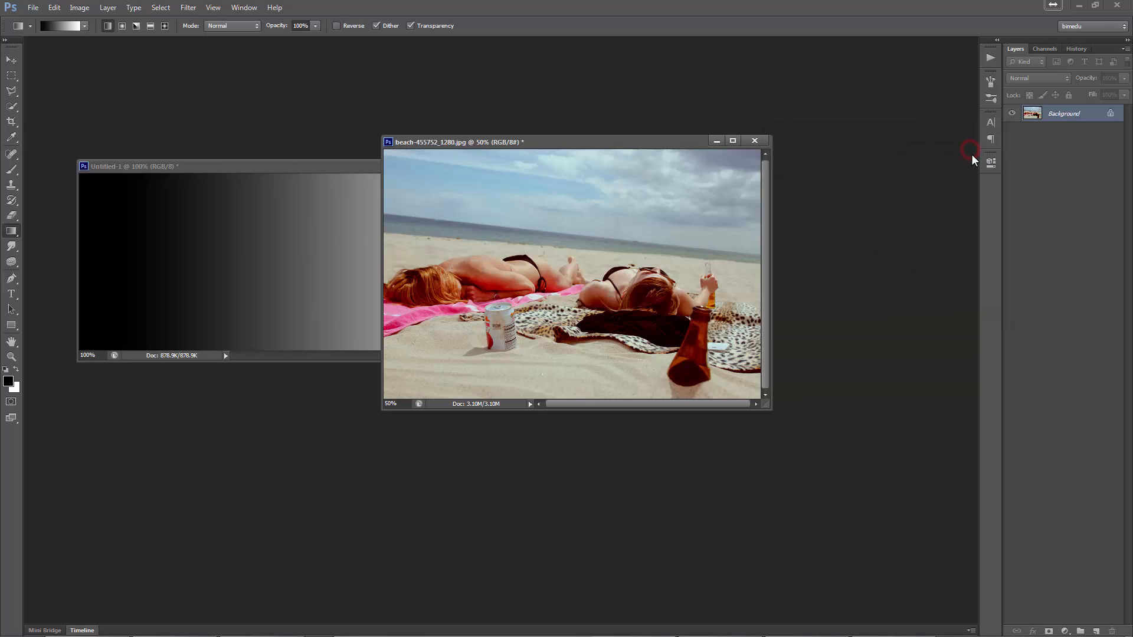
- Examine how the tones are redistributed in the adjusted beach photo's Levels histogram, and close it without changes
{"action": "key", "text": "ctrl+l"}
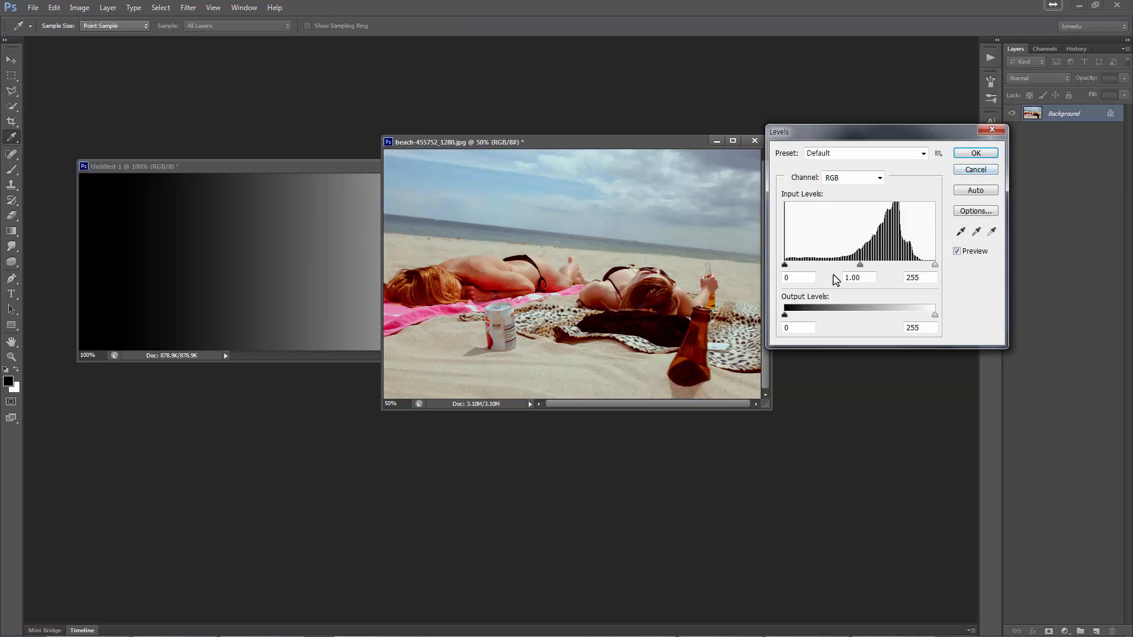
{"action": "left_click_drag", "start_coordinate": [820, 201], "coordinate": [938, 262]}
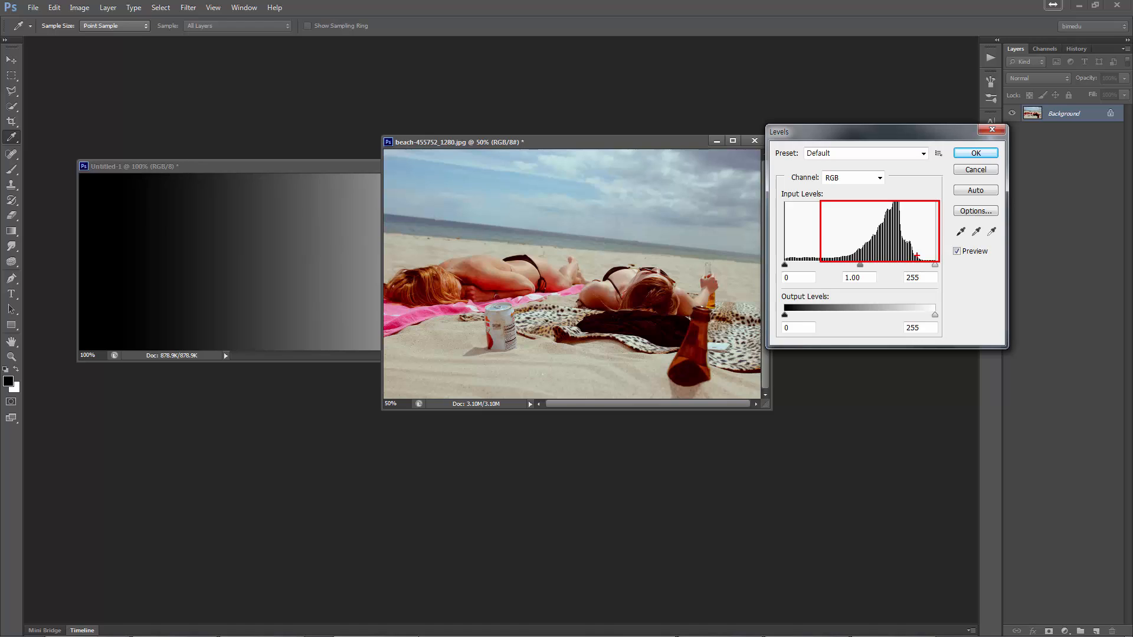
{"action": "mouse_move", "coordinate": [820, 227]}
{"action": "left_mouse_down"}
{"action": "mouse_move", "coordinate": [785, 228]}
{"action": "mouse_move", "coordinate": [800, 239]}
{"action": "mouse_move", "coordinate": [783, 202]}
{"action": "mouse_move", "coordinate": [939, 267]}
{"action": "left_mouse_up"}
{"action": "key", "text": "Escape"}
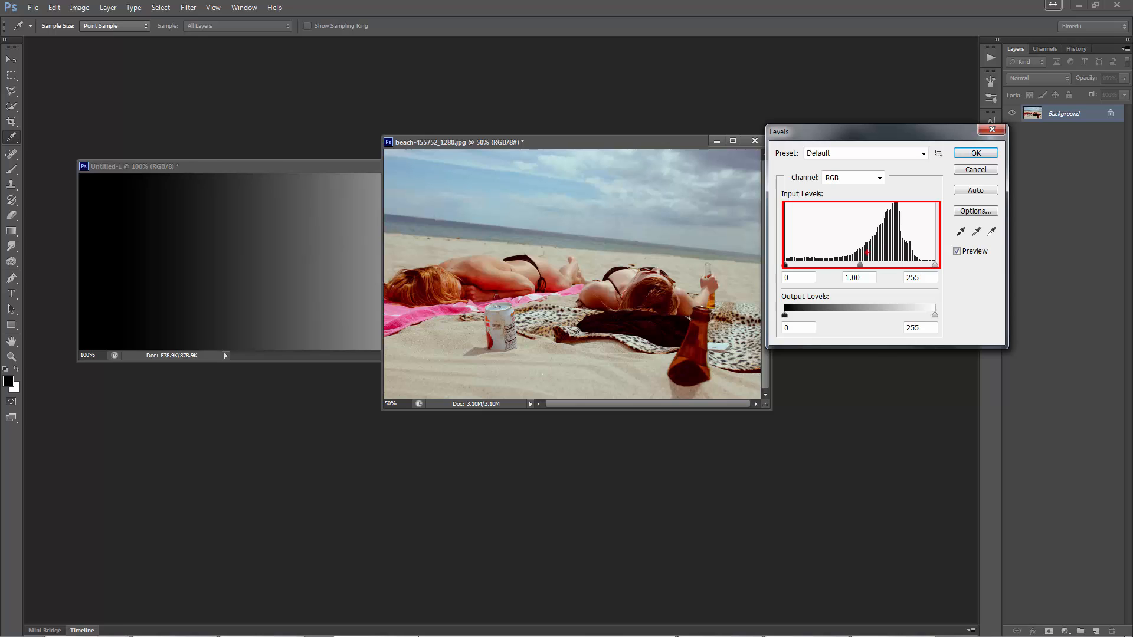
{"action": "key", "text": "Escape"}
{"action": "key", "text": "Escape"}
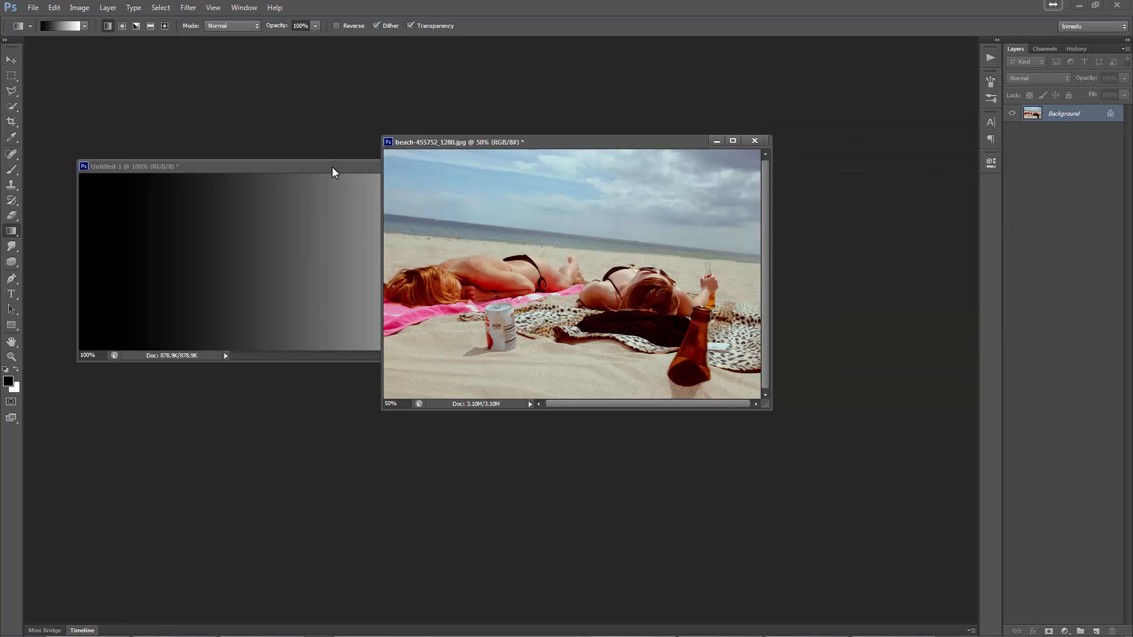
- Bring the gradient window forward, try raising its shadow output level to 88 in Levels, and return it to 0
{"action": "mouse_move", "coordinate": [333, 167]}
{"action": "left_mouse_down"}
{"action": "mouse_move", "coordinate": [335, 141]}
{"action": "mouse_move", "coordinate": [314, 115]}
{"action": "left_mouse_up"}
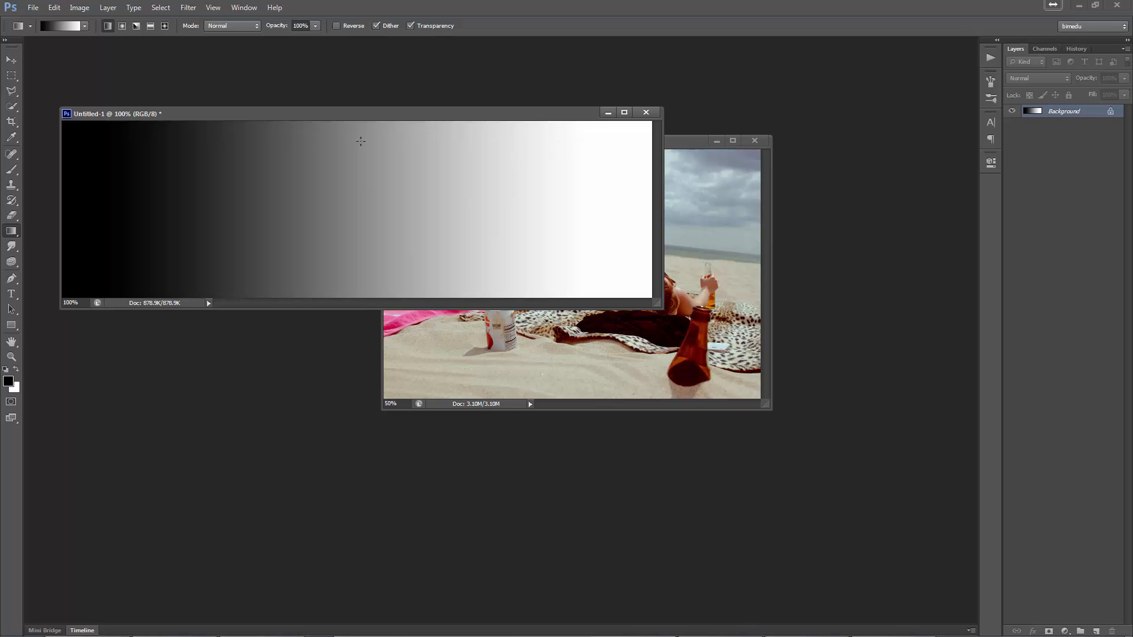
{"action": "left_click_drag", "start_coordinate": [383, 116], "coordinate": [388, 109]}
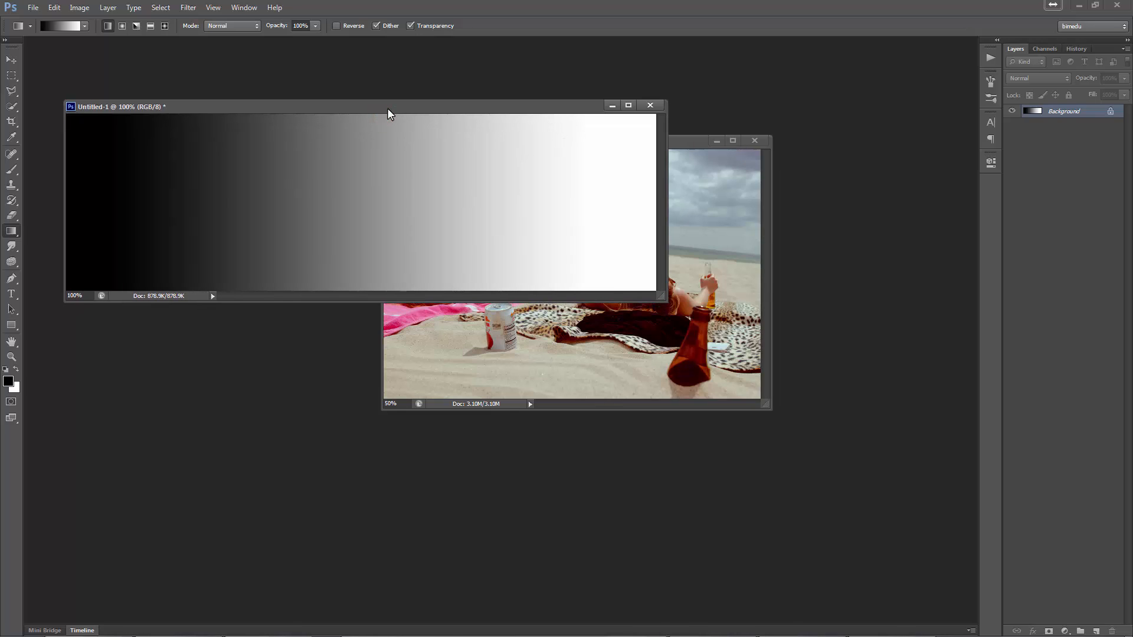
{"action": "key", "text": "ctrl+l"}
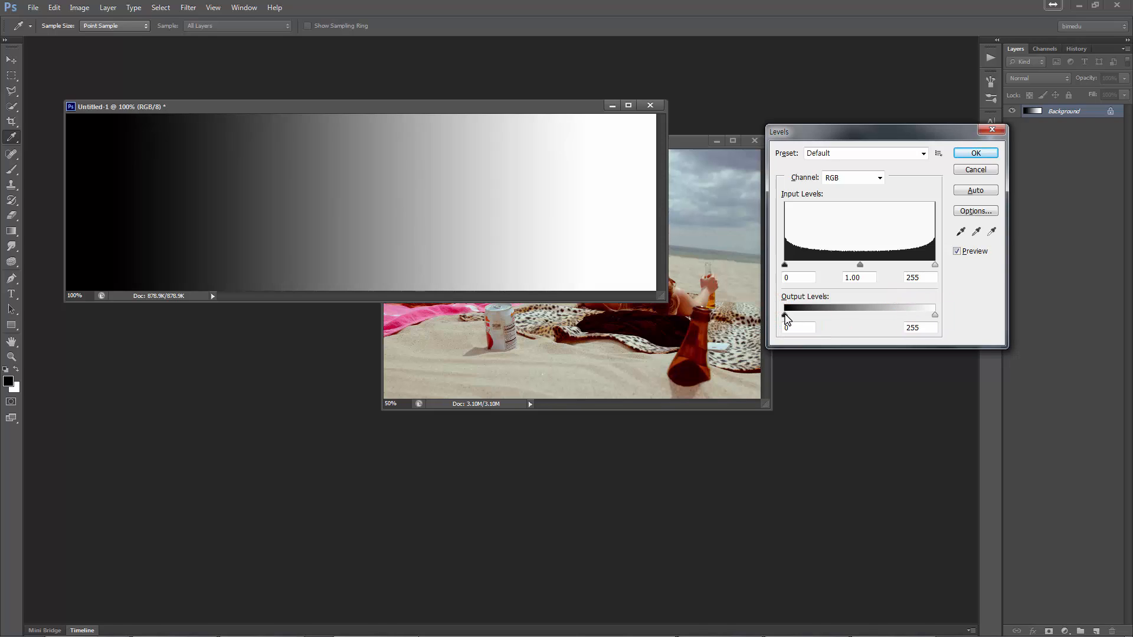
{"action": "left_click_drag", "start_coordinate": [786, 317], "coordinate": [837, 319]}
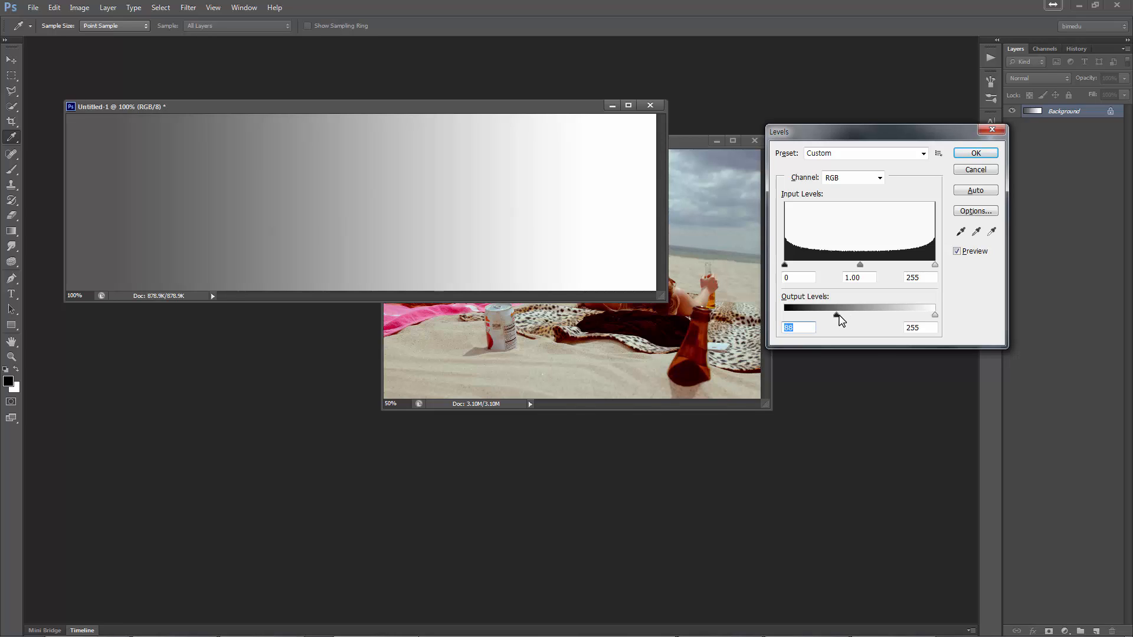
{"action": "left_click_drag", "start_coordinate": [839, 318], "coordinate": [784, 316]}
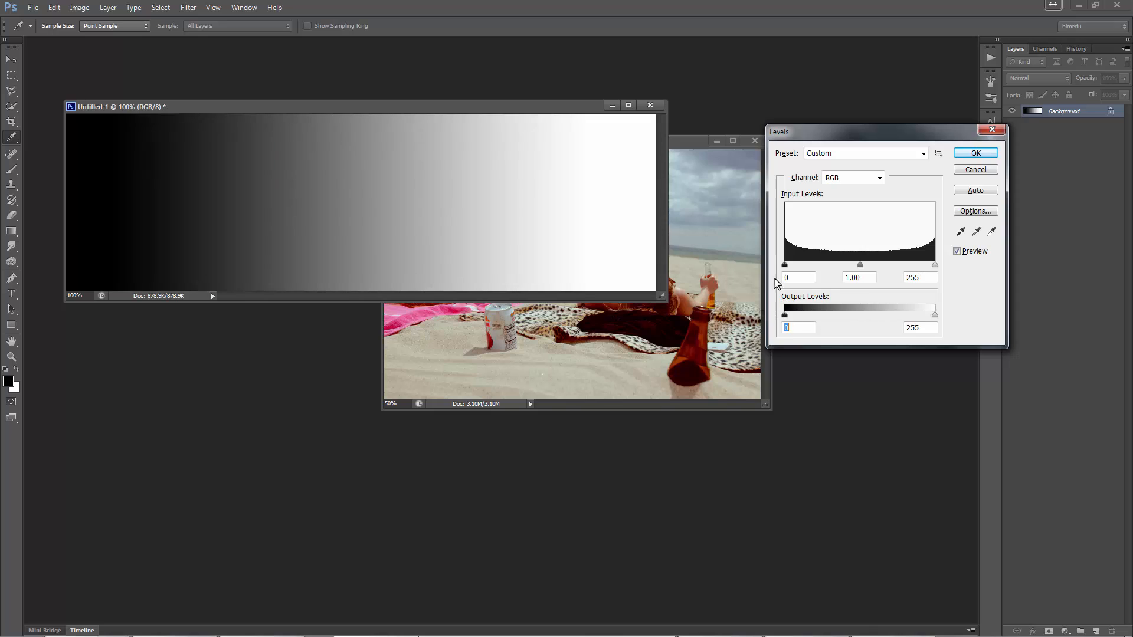
- Try a shadow input level of 48 and a highlight input level of 187 on the gradient, and cancel the Levels adjustment
{"action": "mouse_move", "coordinate": [784, 266]}
{"action": "left_mouse_down"}
{"action": "mouse_move", "coordinate": [825, 268]}
{"action": "mouse_move", "coordinate": [784, 266]}
{"action": "left_mouse_up"}
{"action": "mouse_move", "coordinate": [935, 266]}
{"action": "left_mouse_down"}
{"action": "mouse_move", "coordinate": [883, 268]}
{"action": "mouse_move", "coordinate": [935, 266]}
{"action": "left_mouse_up"}
{"action": "mouse_move", "coordinate": [785, 316]}
{"action": "left_mouse_down"}
{"action": "mouse_move", "coordinate": [833, 319]}
{"action": "mouse_move", "coordinate": [785, 317]}
{"action": "left_mouse_up"}
{"action": "mouse_move", "coordinate": [934, 316]}
{"action": "left_mouse_down"}
{"action": "mouse_move", "coordinate": [887, 316]}
{"action": "mouse_move", "coordinate": [888, 307]}
{"action": "mouse_move", "coordinate": [943, 316]}
{"action": "left_mouse_up"}
{"action": "left_click_drag", "start_coordinate": [934, 265], "coordinate": [916, 265]}
{"action": "left_click_drag", "start_coordinate": [784, 264], "coordinate": [815, 270]}
{"action": "left_click_drag", "start_coordinate": [916, 265], "coordinate": [896, 269]}
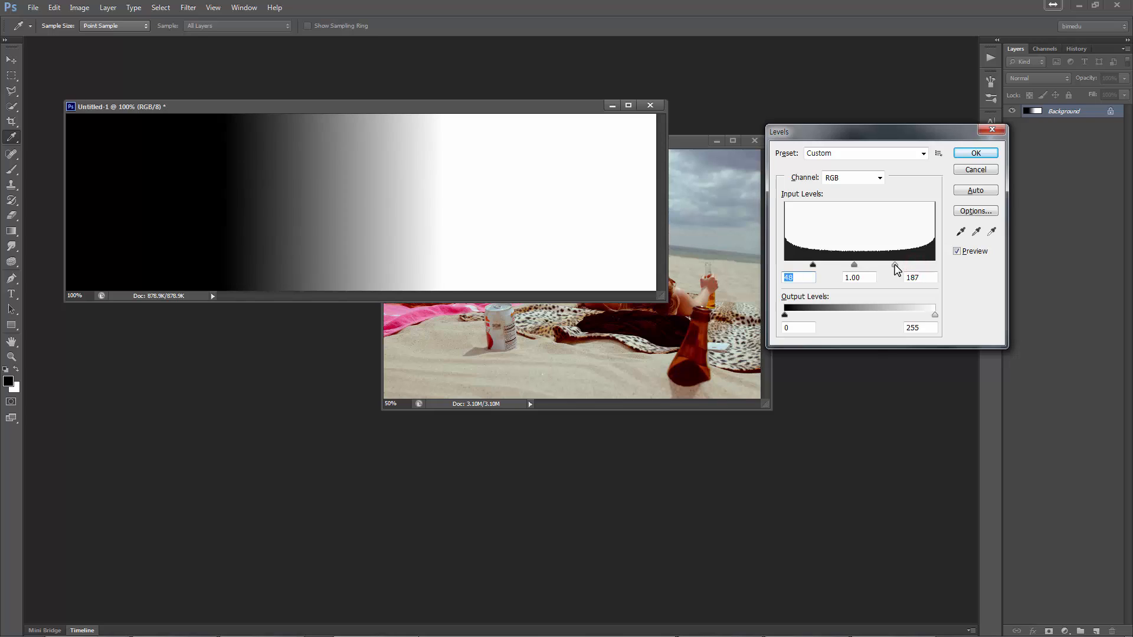
{"action": "key", "text": "Escape"}
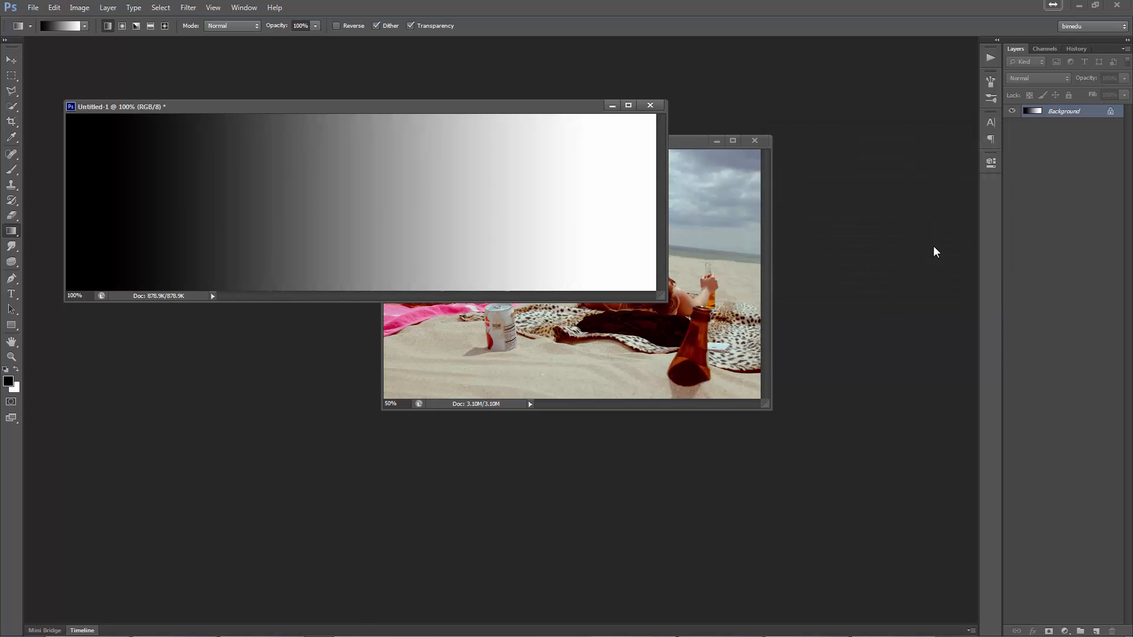
- Try Levels output values of 71 for shadows and 207 for highlights on the beach photo, and cancel the adjustment
{"action": "left_click", "coordinate": [686, 140]}
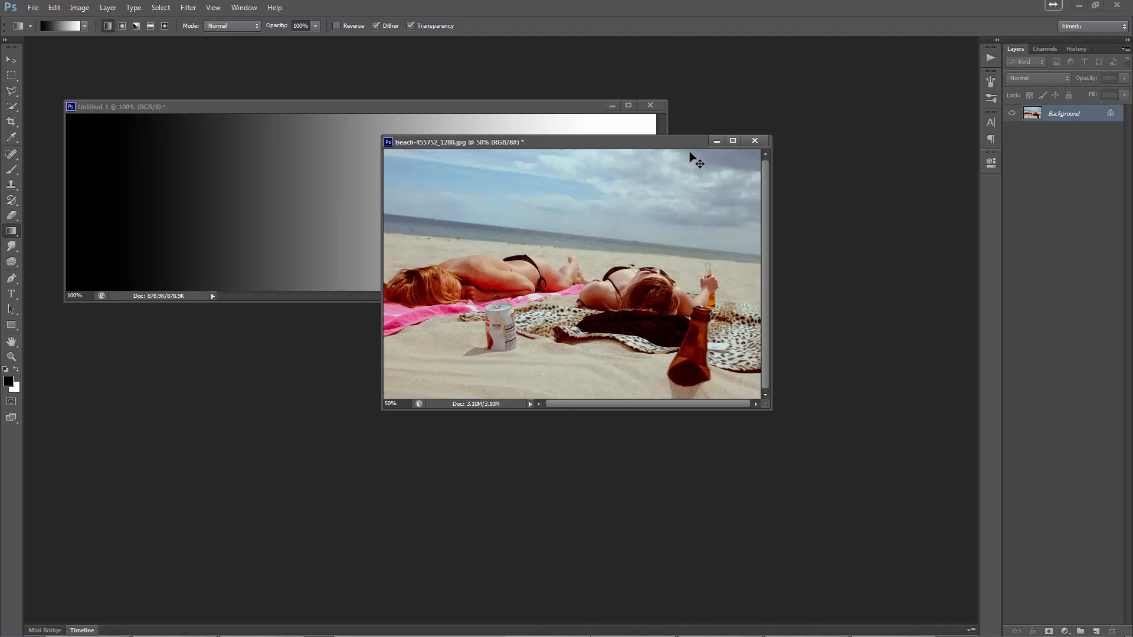
{"action": "key", "text": "ctrl+l"}
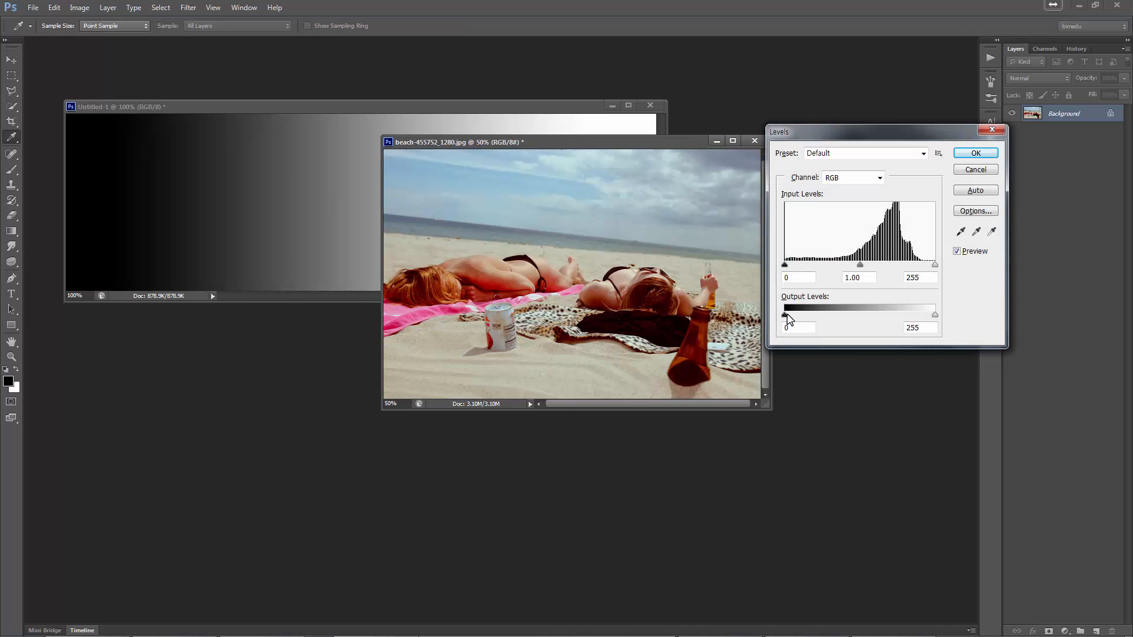
{"action": "left_click_drag", "start_coordinate": [788, 320], "coordinate": [863, 317]}
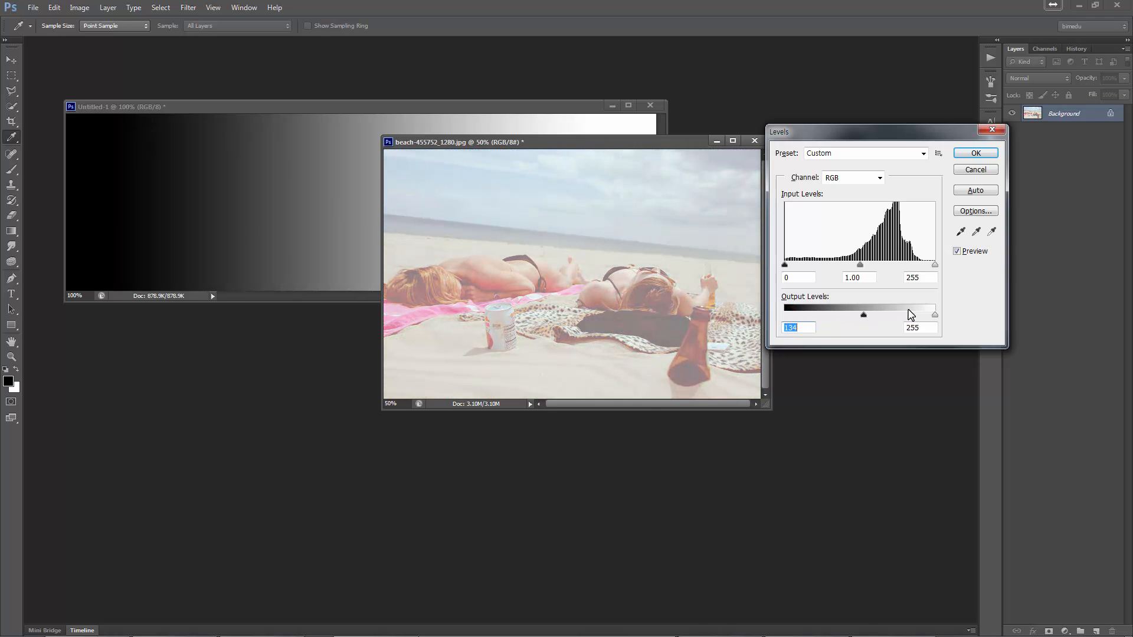
{"action": "left_click_drag", "start_coordinate": [931, 320], "coordinate": [828, 318]}
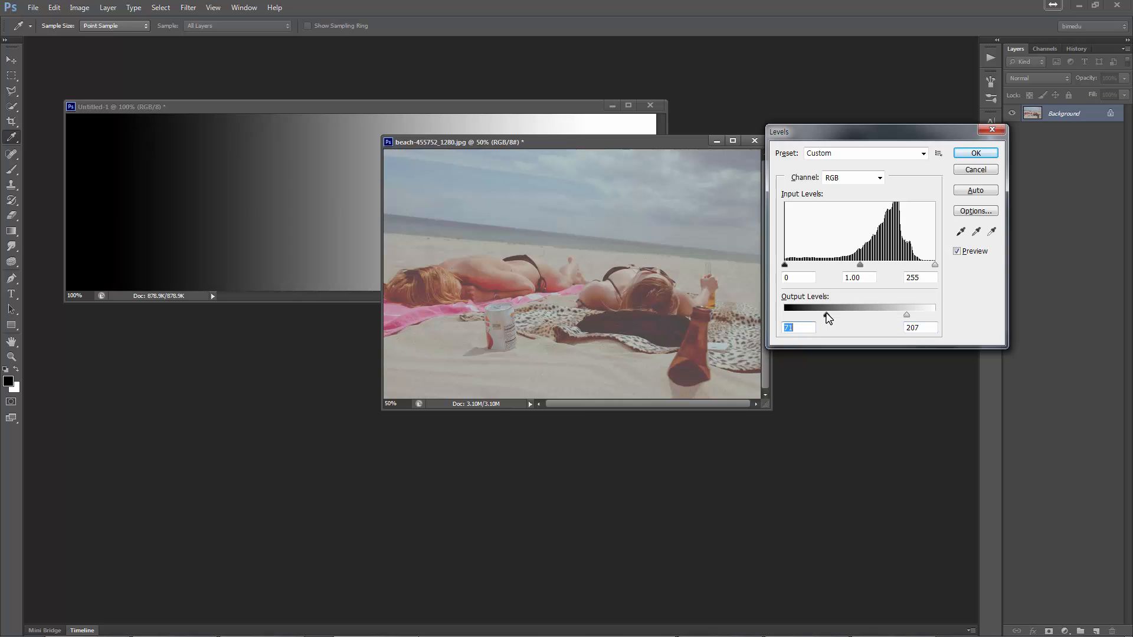
{"action": "key", "text": "Escape"}
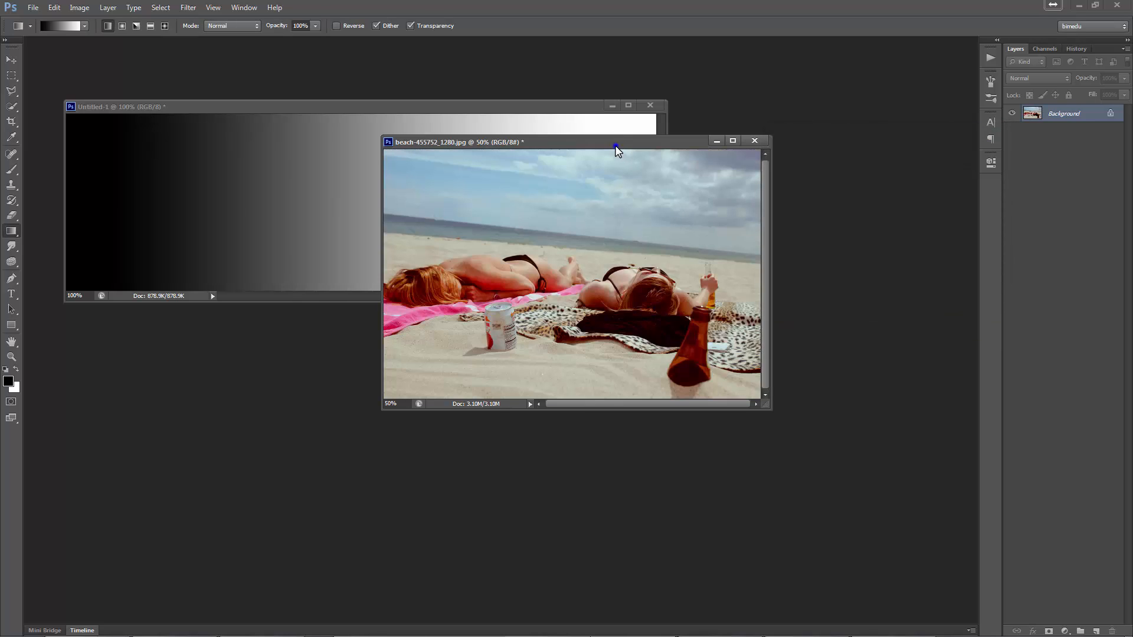
- Duplicate the beach photo as "beach-455752_1280 copy" and display the copy at 50%
{"action": "right_click", "coordinate": [615, 148]}
{"action": "left_click", "coordinate": [647, 155]}
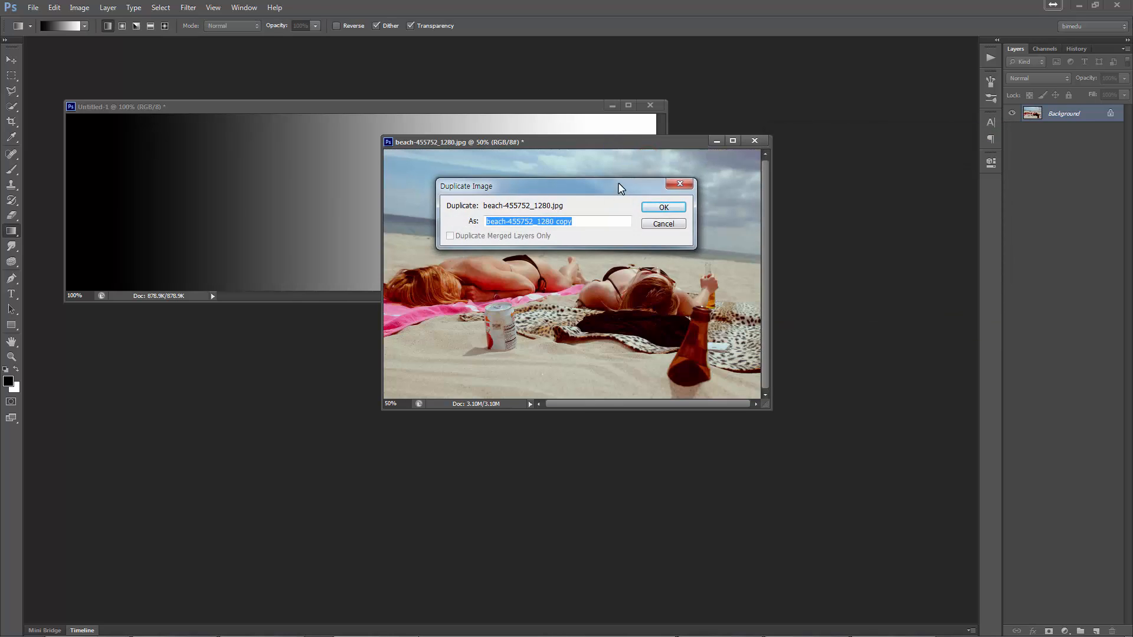
{"action": "left_click", "coordinate": [663, 207]}
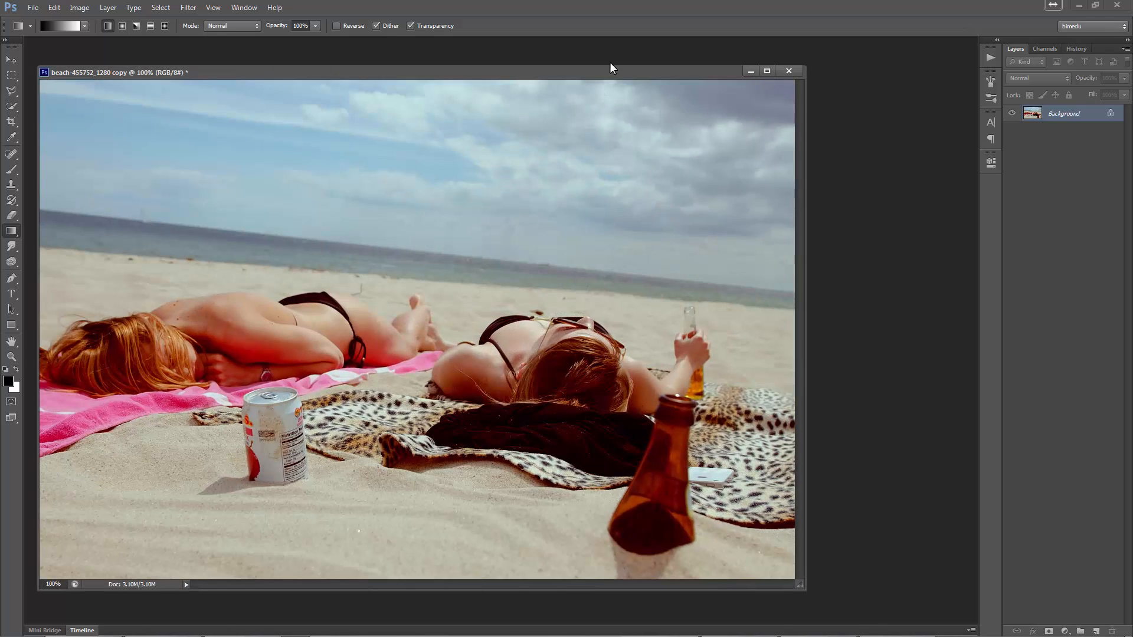
{"action": "key", "text": "ctrl+minus"}
{"action": "key", "text": "ctrl+minus"}
- Place the original beach photo's window beside its copy and make the copy the active document
{"action": "left_click", "coordinate": [622, 144]}
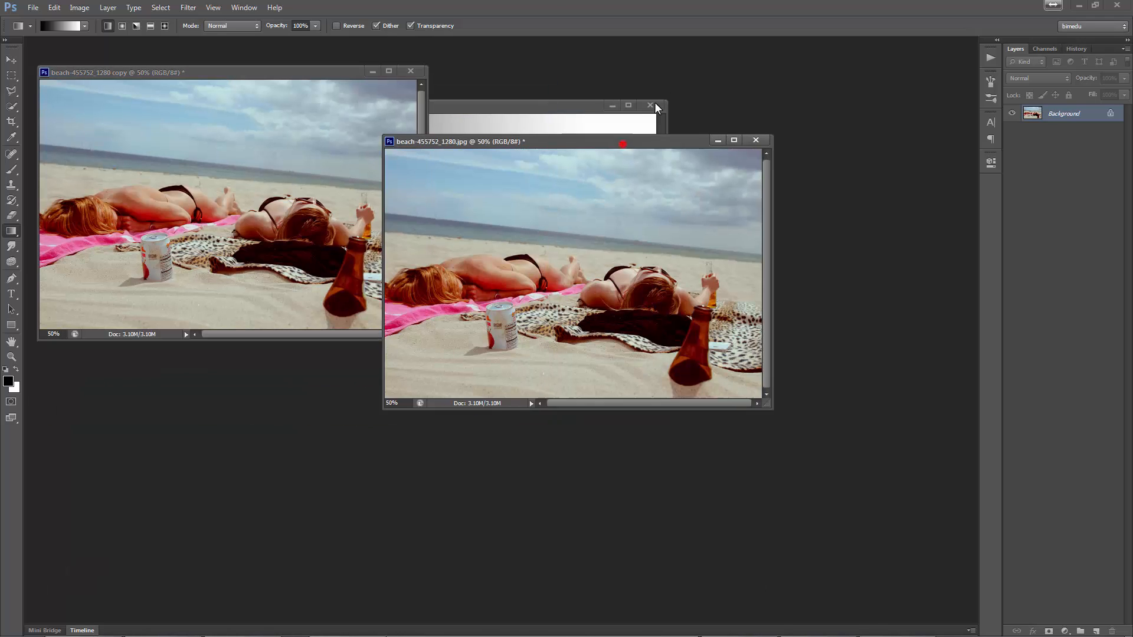
{"action": "left_click_drag", "start_coordinate": [622, 143], "coordinate": [678, 73]}
{"action": "left_click", "coordinate": [324, 70]}
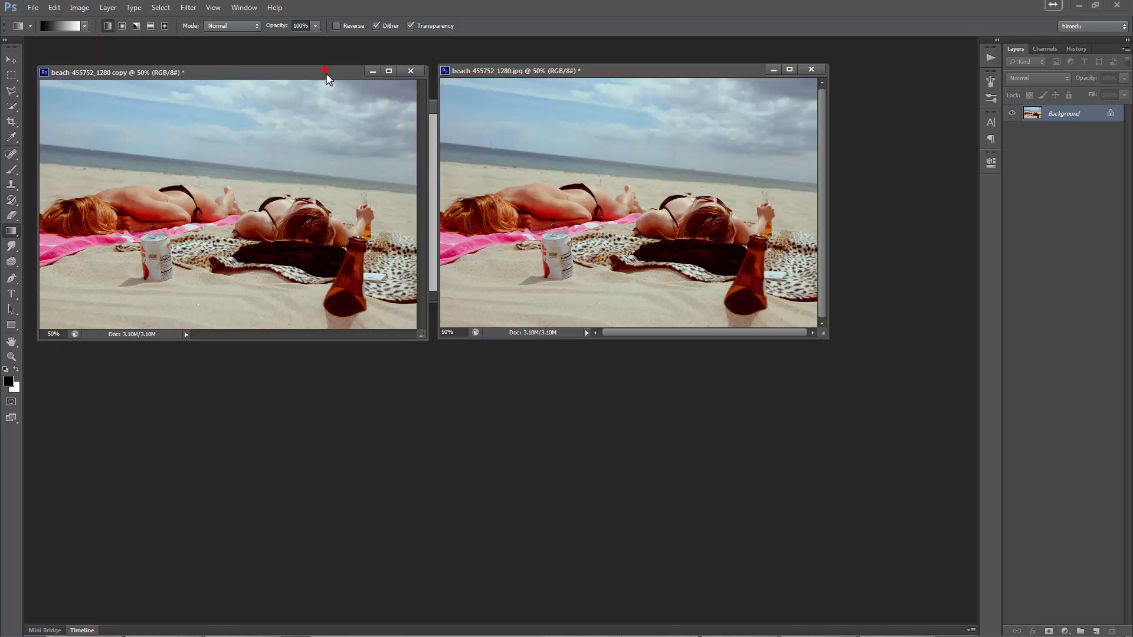
- Add a Levels adjustment layer to the beach photo copy and set its highlight input level to 203
{"action": "left_click", "coordinate": [1065, 631]}
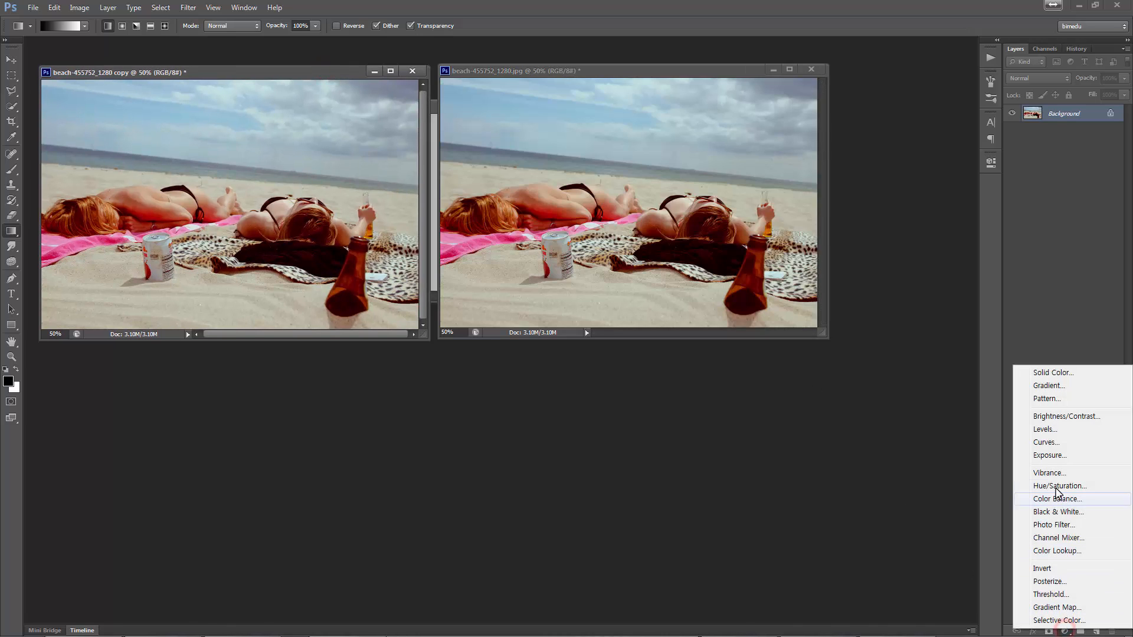
{"action": "left_click", "coordinate": [1044, 429]}
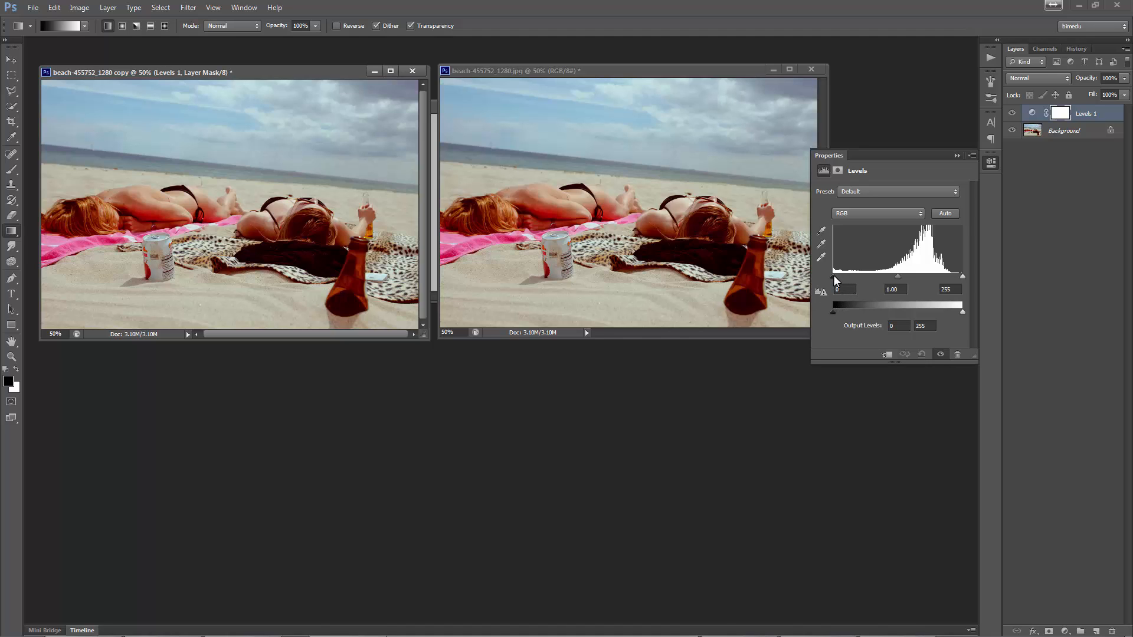
{"action": "left_click_drag", "start_coordinate": [962, 276], "coordinate": [938, 277]}
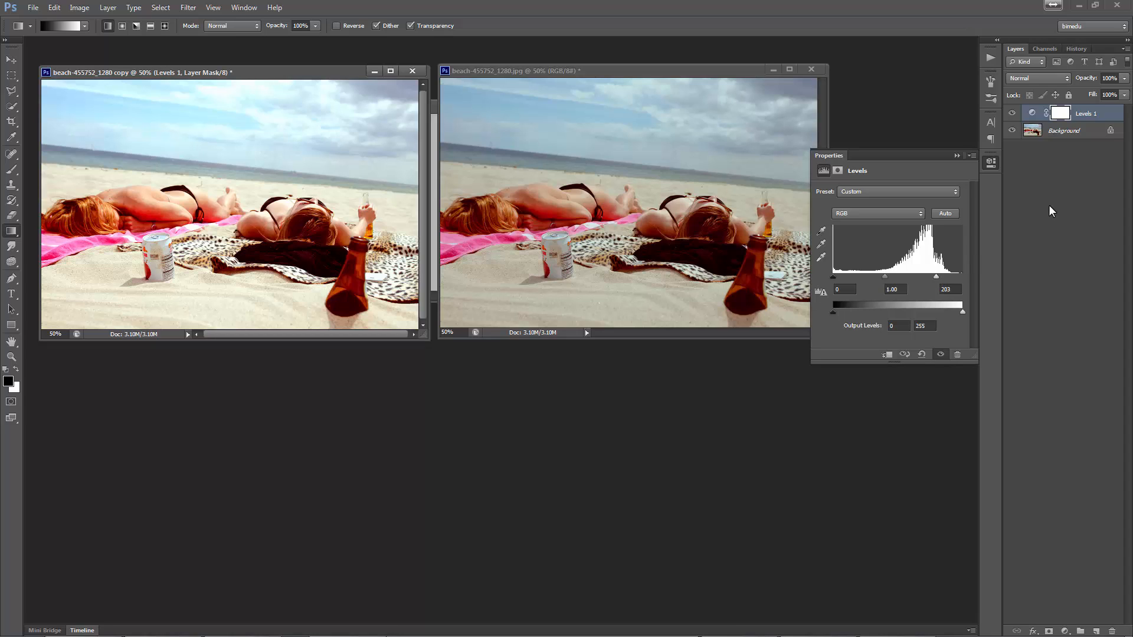
- Add a Levels adjustment layer to the original beach photo, set its shadow output level to 43, and collapse its properties
{"action": "left_click", "coordinate": [699, 71]}
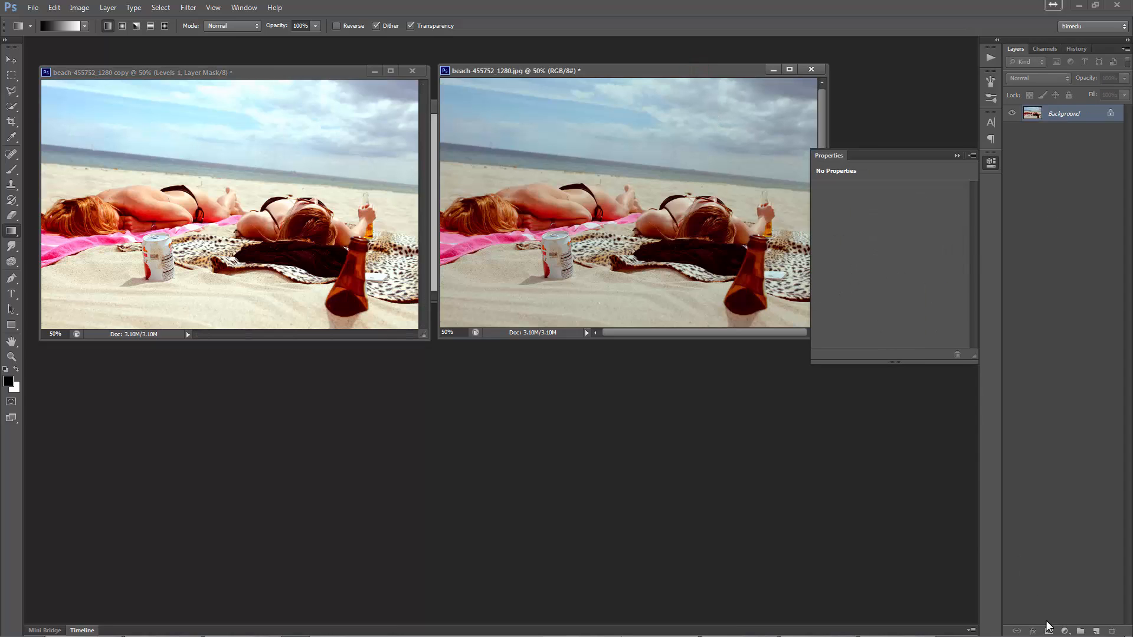
{"action": "left_click", "coordinate": [1064, 631]}
{"action": "left_click", "coordinate": [1048, 429]}
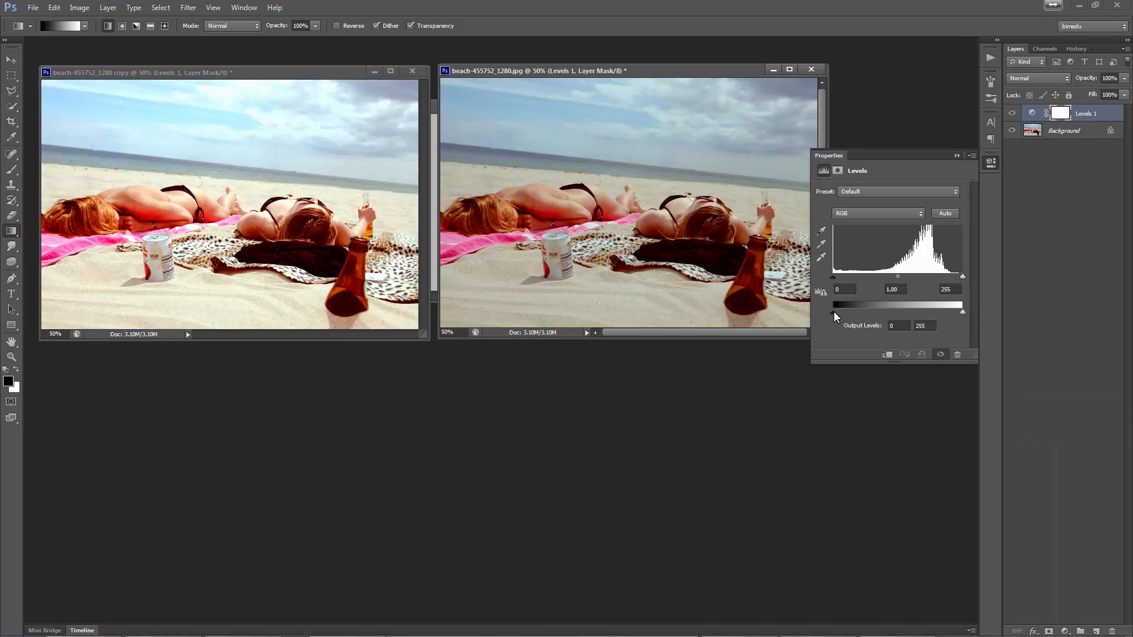
{"action": "left_click_drag", "start_coordinate": [835, 311], "coordinate": [855, 310]}
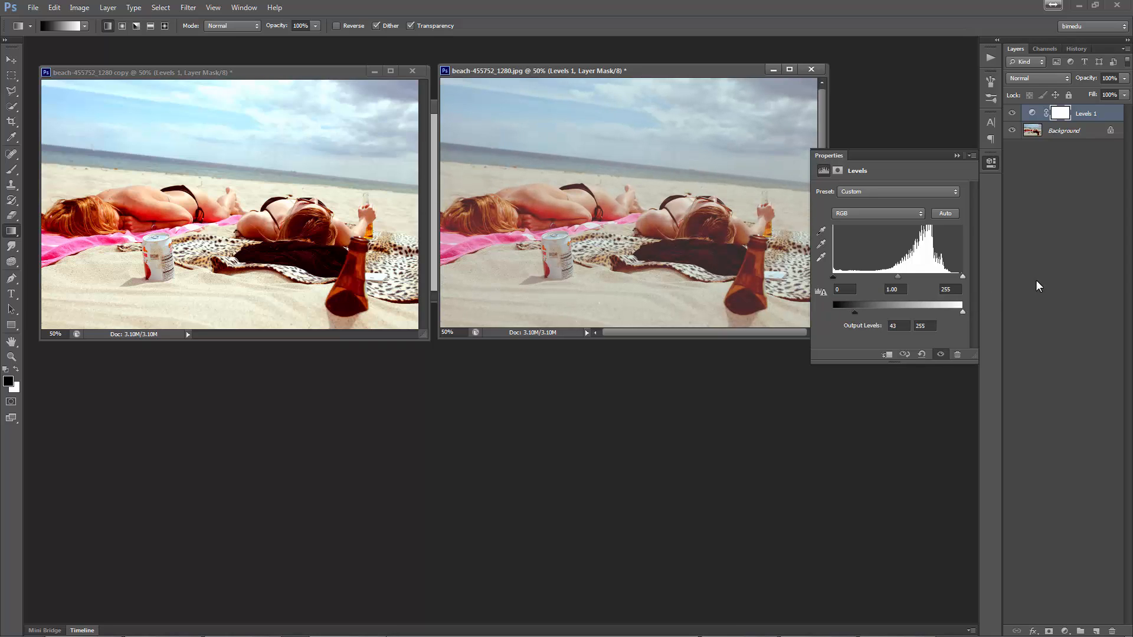
{"action": "left_click", "coordinate": [1060, 278]}
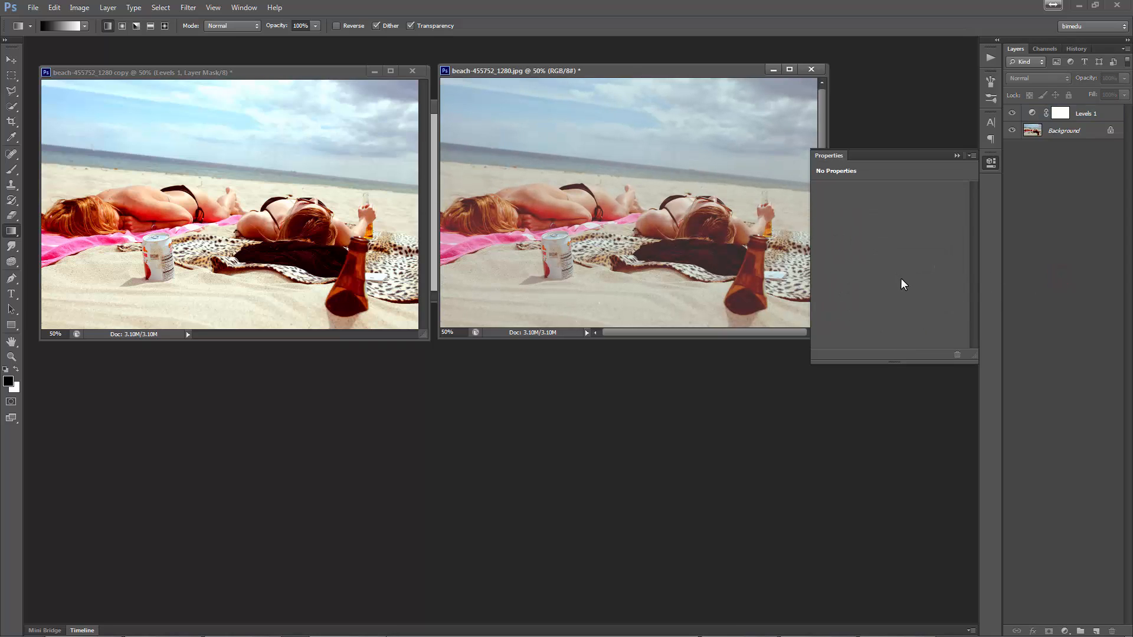
{"action": "left_click", "coordinate": [957, 155]}
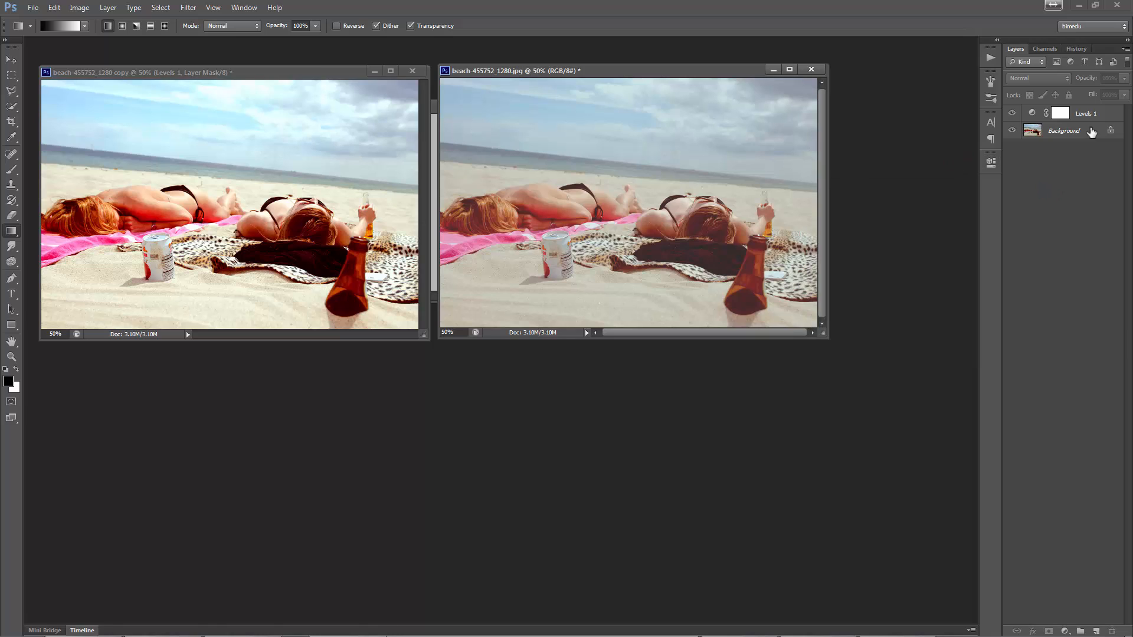
- Reopen the settings of the original beach photo's Levels 1 adjustment layer
{"action": "left_click", "coordinate": [1095, 115]}
{"action": "left_click", "coordinate": [1030, 113]}
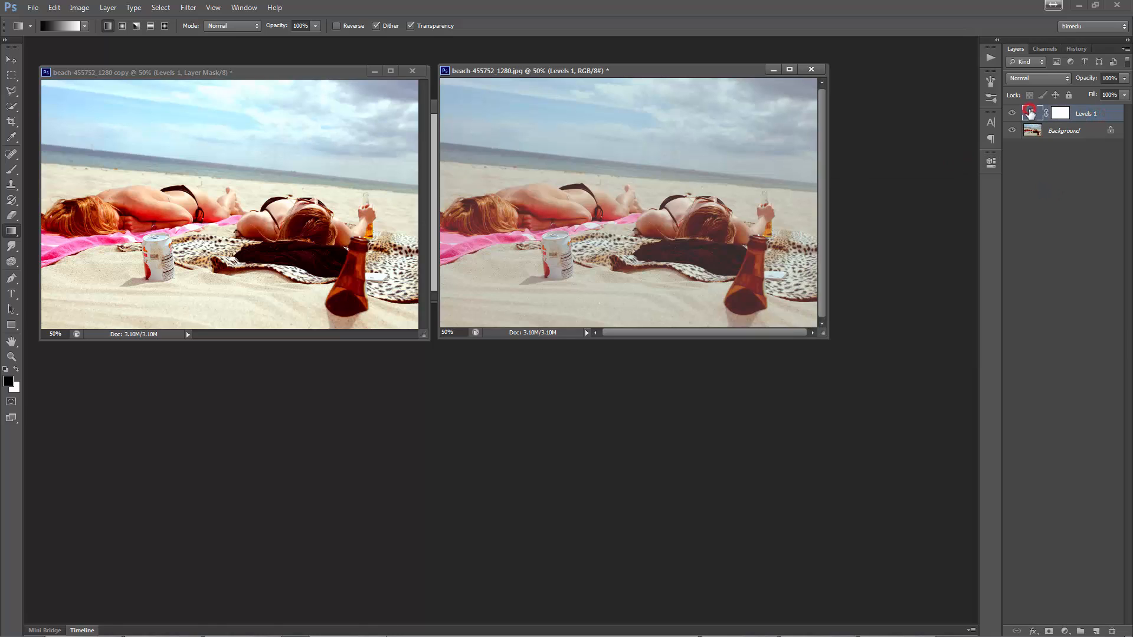
{"action": "left_click", "coordinate": [1029, 113]}
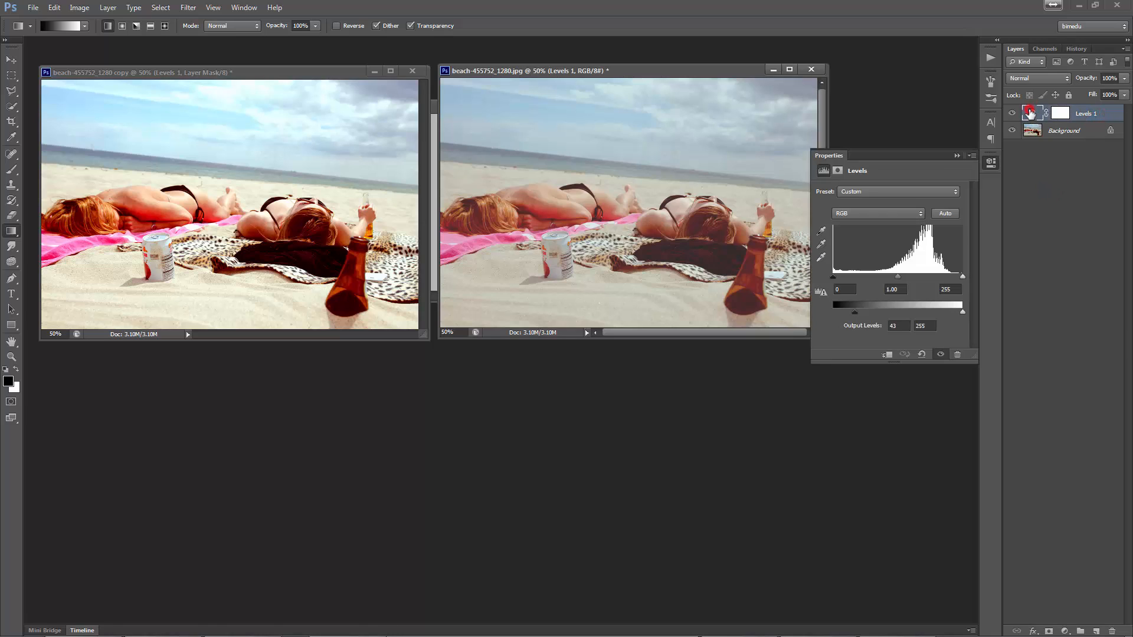
- Examine the beach photo's histogram for the RGB channel, close it, and collapse the Levels properties
{"action": "left_click", "coordinate": [242, 8]}
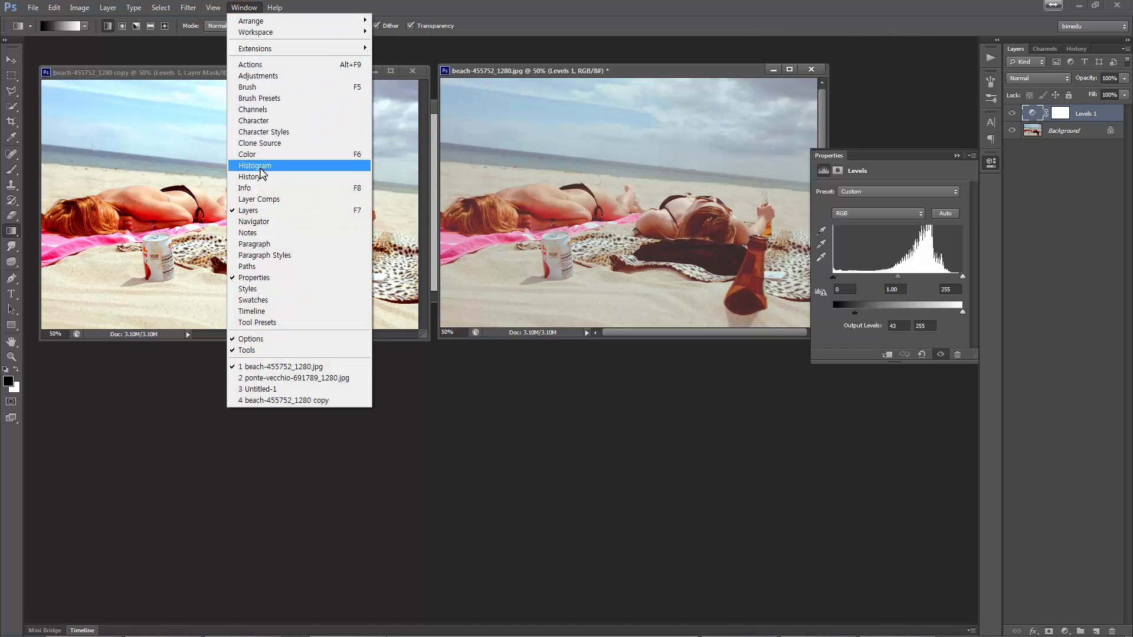
{"action": "left_click", "coordinate": [255, 166]}
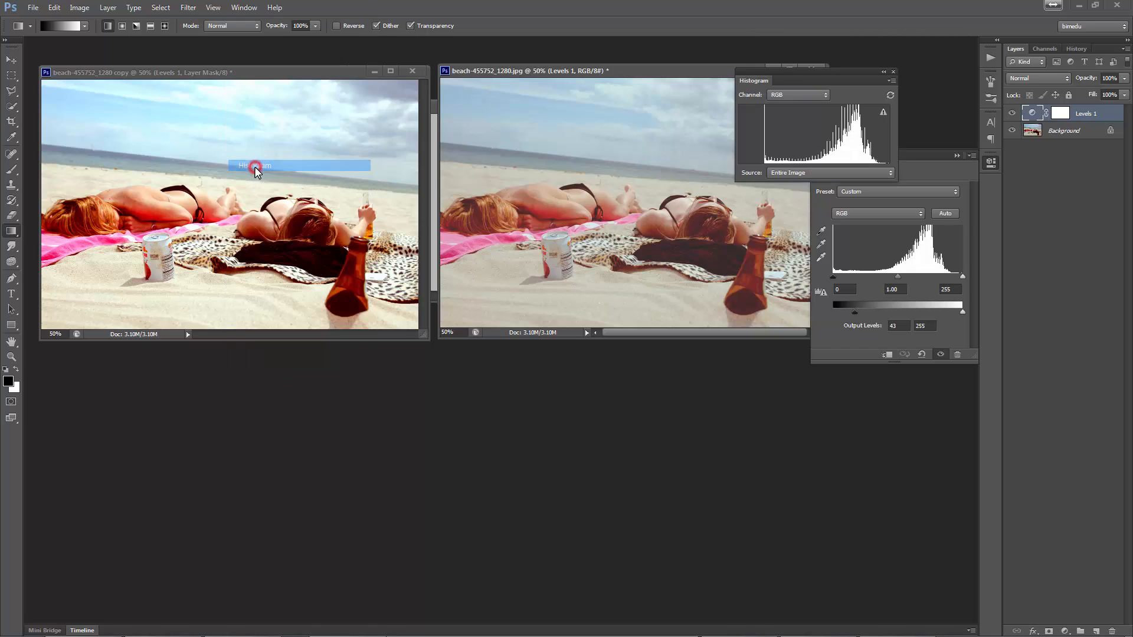
{"action": "left_click", "coordinate": [795, 94]}
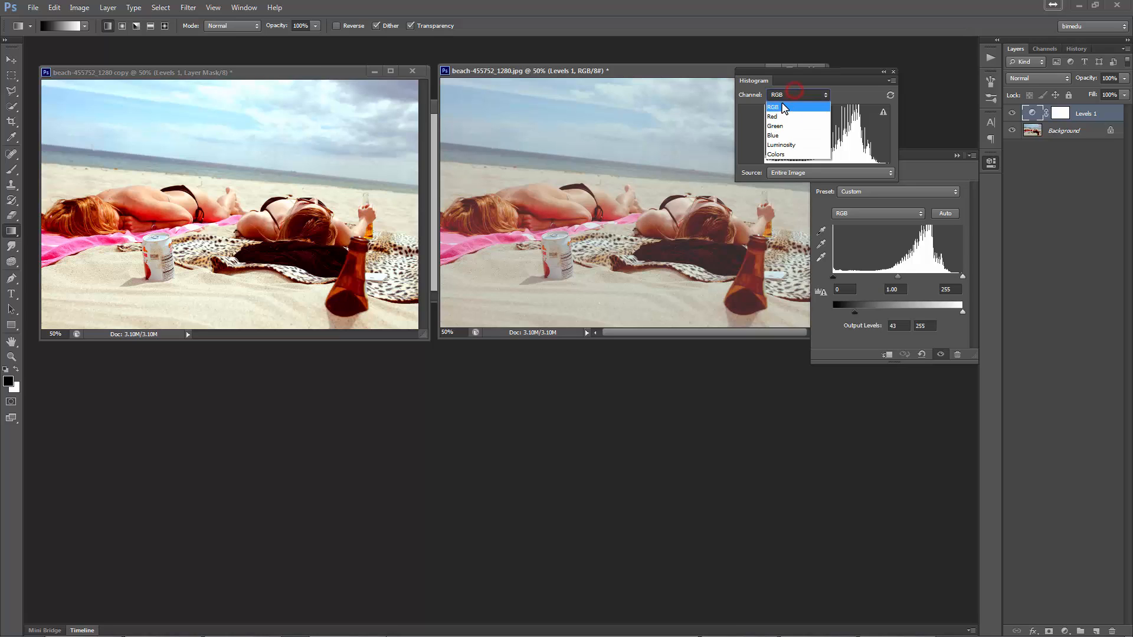
{"action": "left_click", "coordinate": [780, 106]}
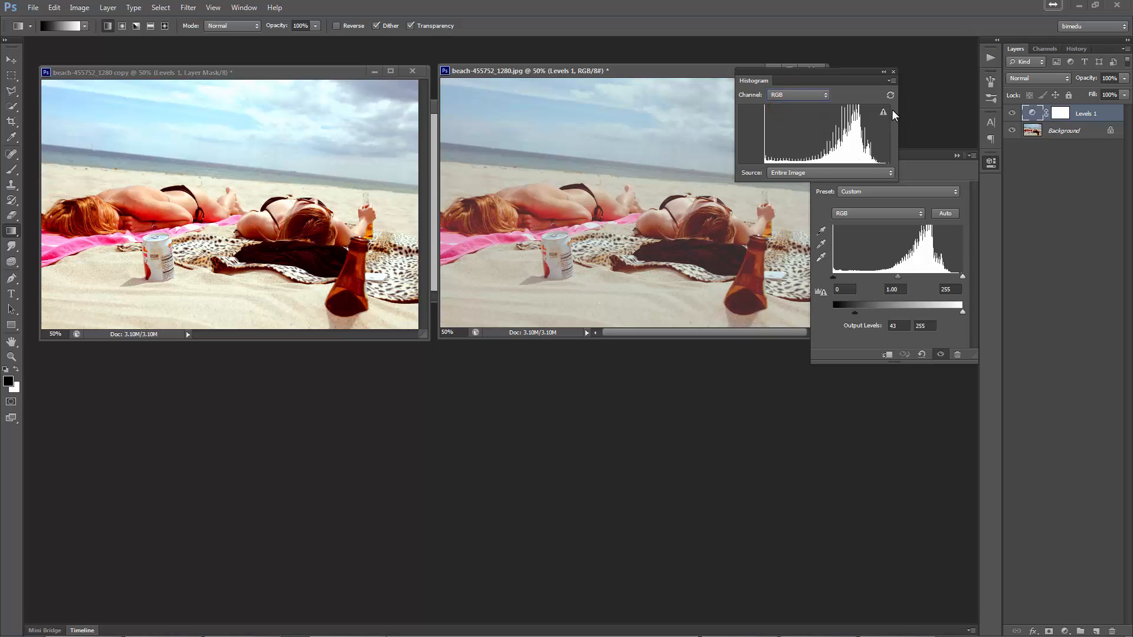
{"action": "left_click", "coordinate": [925, 120]}
{"action": "left_click_drag", "start_coordinate": [842, 77], "coordinate": [888, 69]}
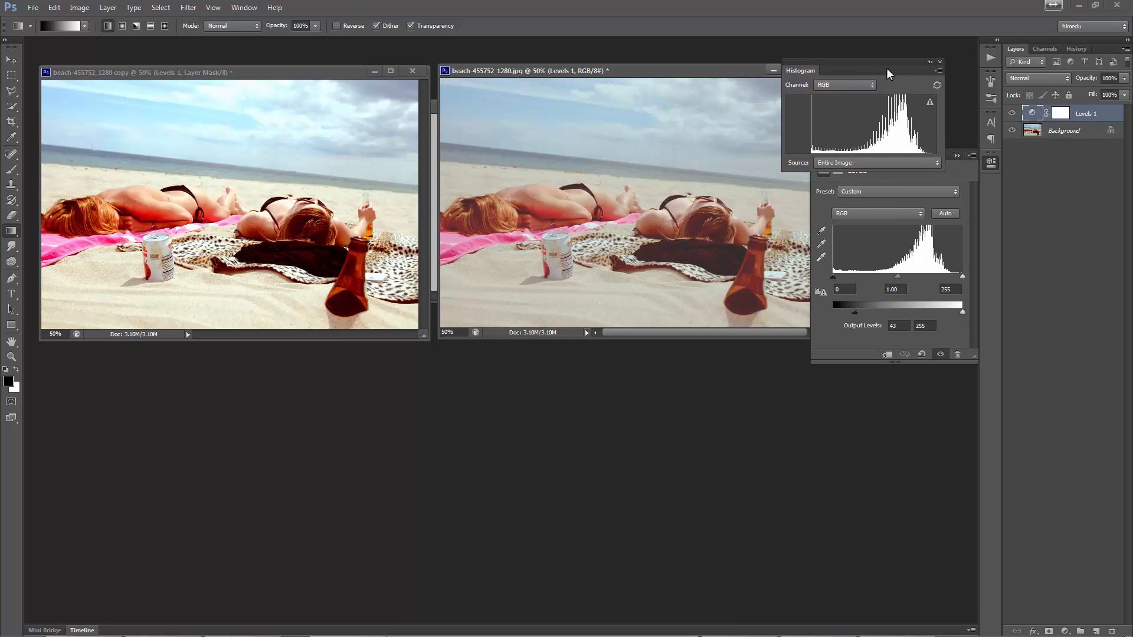
{"action": "left_click", "coordinate": [939, 62]}
{"action": "left_click", "coordinate": [916, 81]}
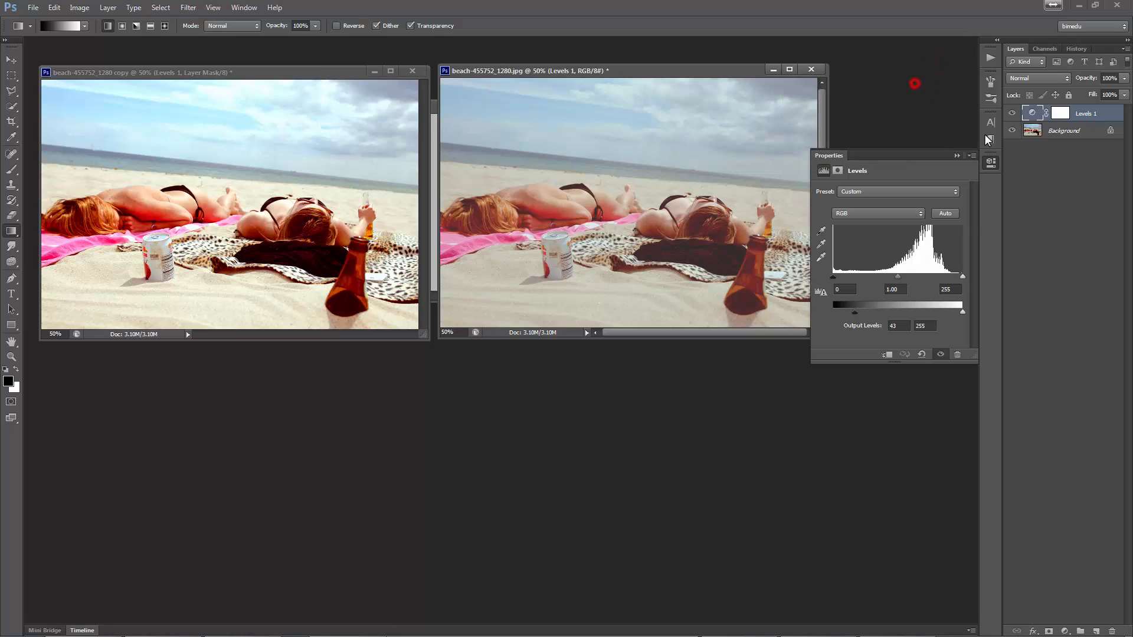
{"action": "left_click", "coordinate": [1033, 177]}
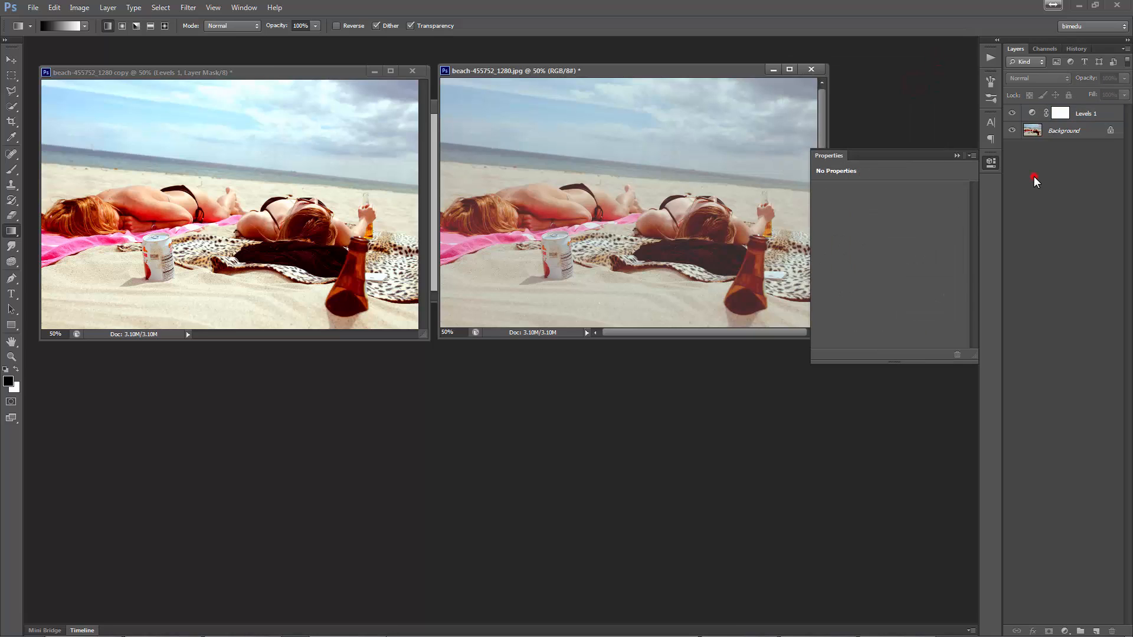
{"action": "left_click", "coordinate": [956, 156]}
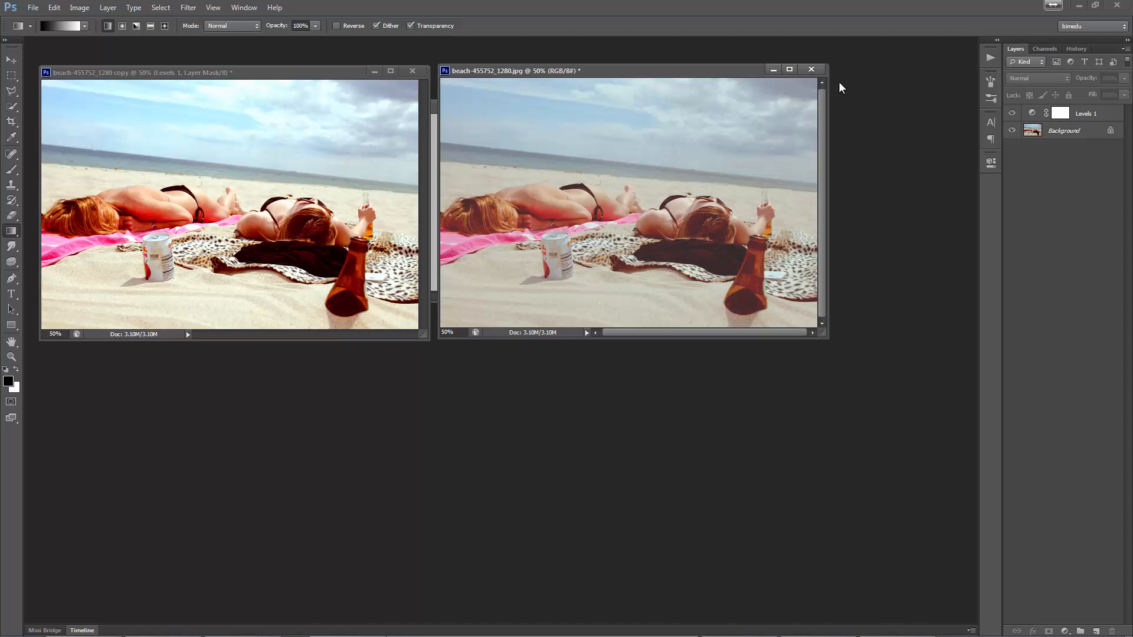
- Close the beach-455752_1280 copy document without saving
{"action": "left_click", "coordinate": [407, 70]}
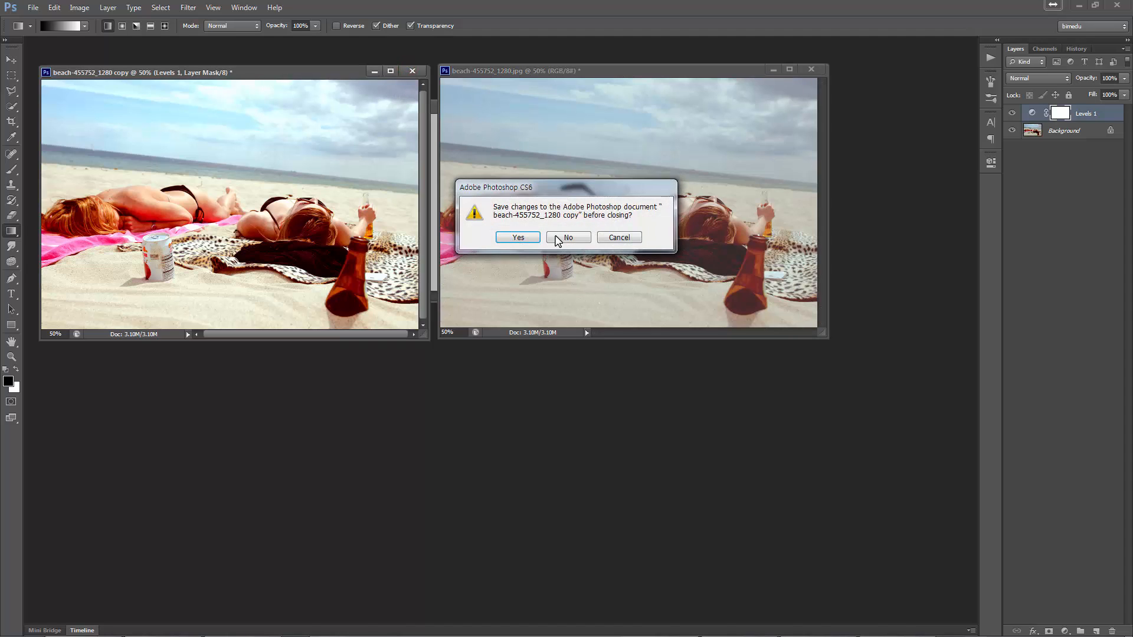
{"action": "left_click", "coordinate": [568, 239]}
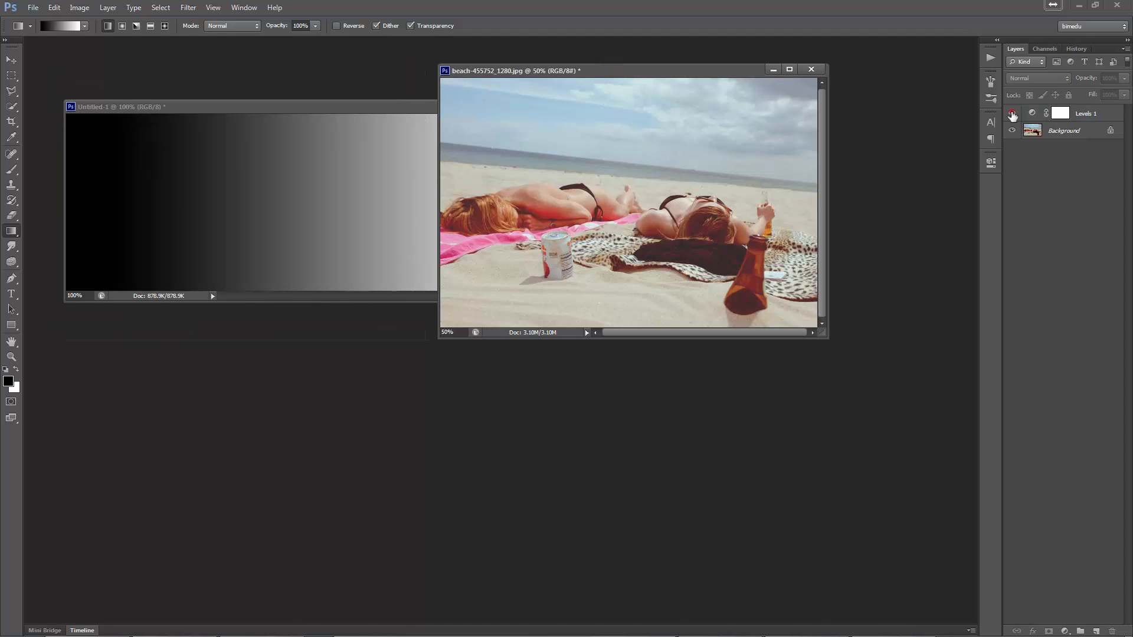
- Revert the original beach photo to an earlier history state that has only the Background layer
{"action": "left_click", "coordinate": [1012, 113]}
{"action": "left_click", "coordinate": [1066, 131]}
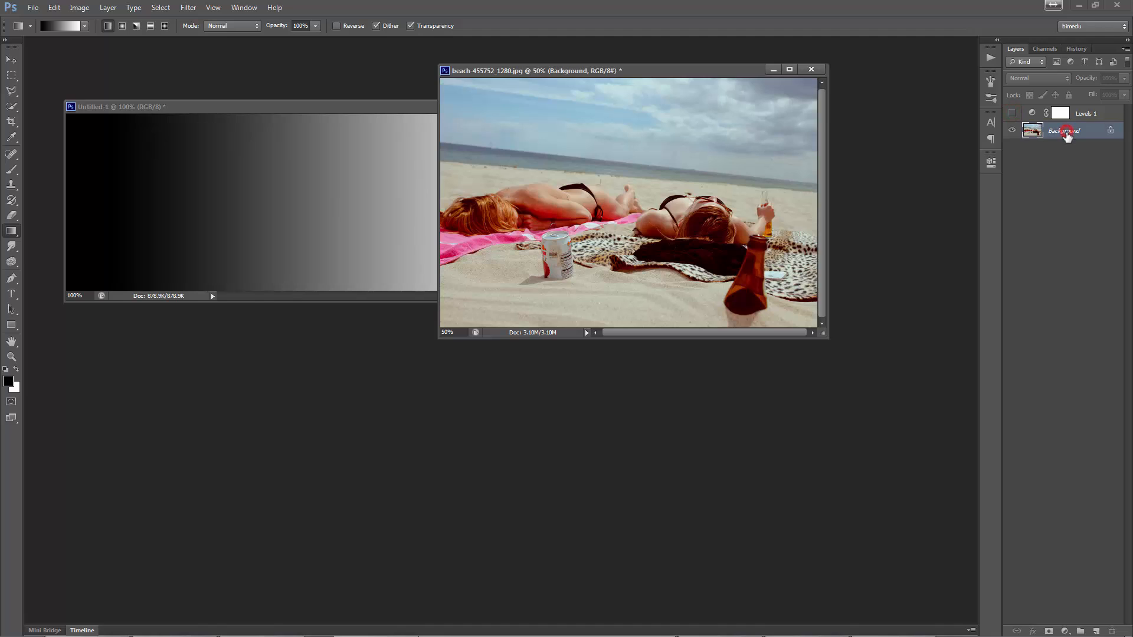
{"action": "left_click", "coordinate": [1076, 48]}
{"action": "left_click", "coordinate": [1052, 61]}
{"action": "left_click", "coordinate": [1016, 49]}
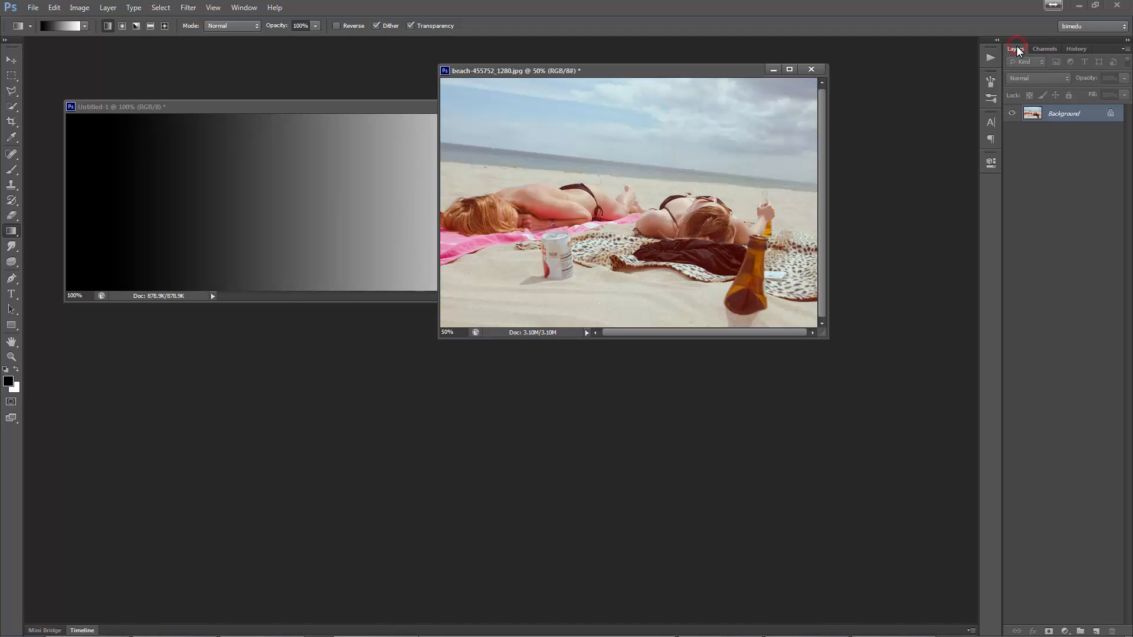
- Start a direct Levels adjustment on the beach photo with input levels of 16 for shadows and 239 for highlights
{"action": "left_click_drag", "start_coordinate": [588, 71], "coordinate": [505, 135]}
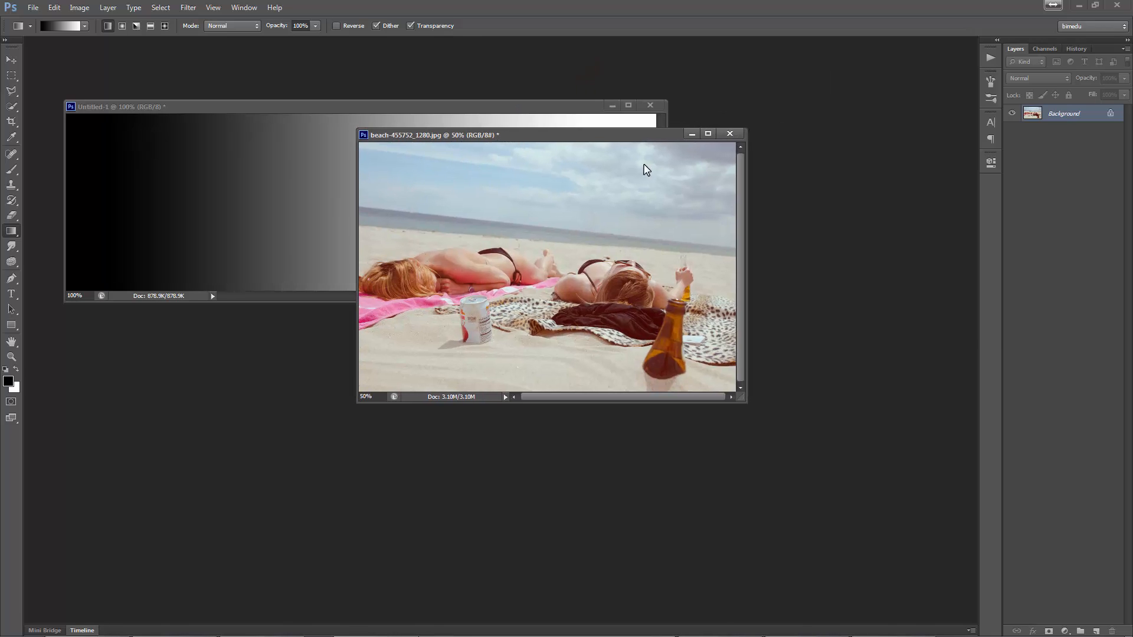
{"action": "key", "text": "ctrl+l"}
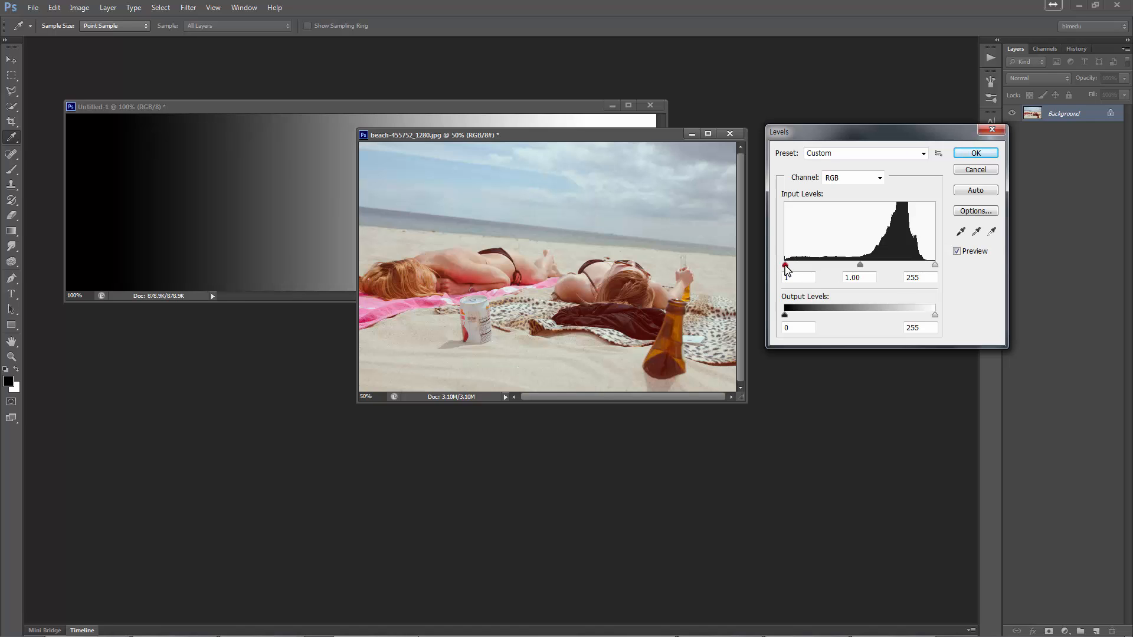
{"action": "left_click_drag", "start_coordinate": [785, 266], "coordinate": [794, 266]}
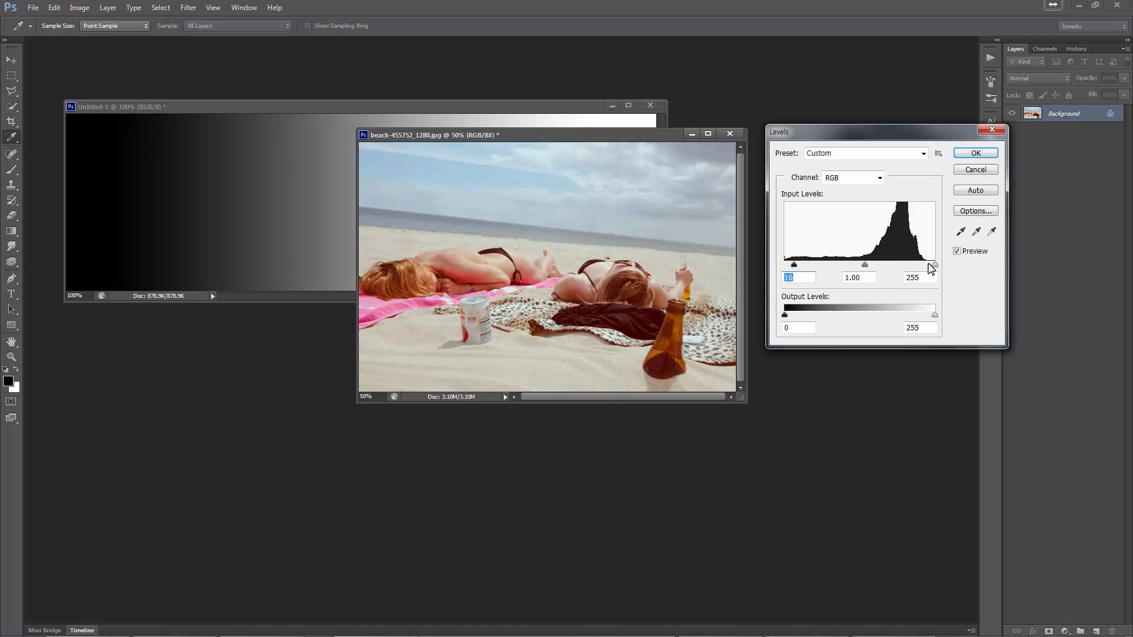
{"action": "left_click_drag", "start_coordinate": [928, 264], "coordinate": [926, 263]}
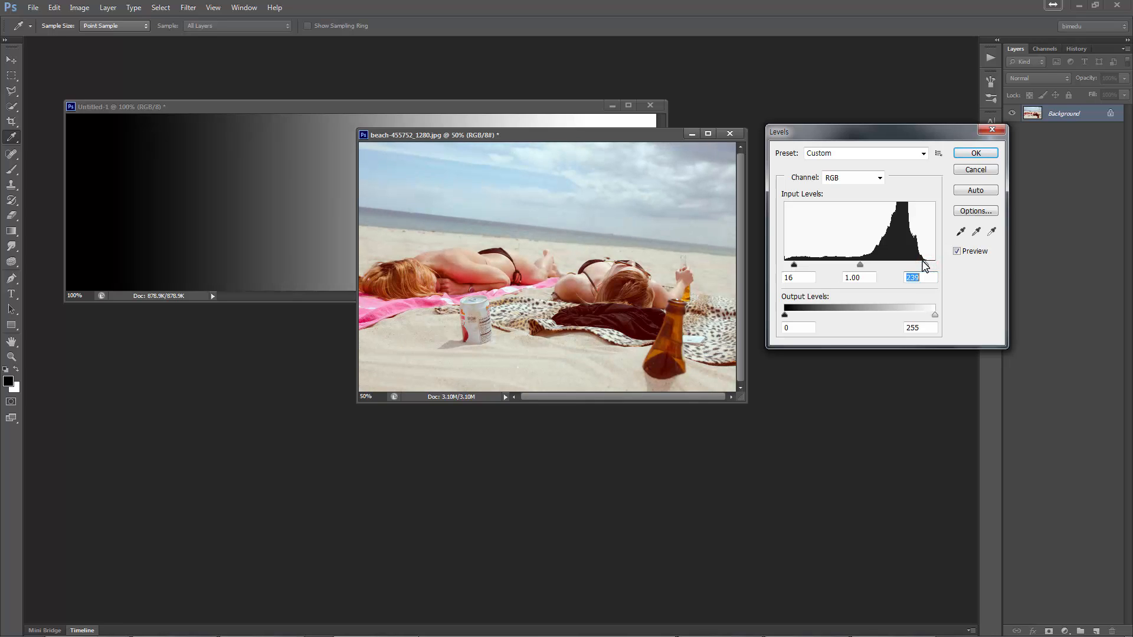
- Toggle the Levels preview to compare the beach photo before and after the adjustment
{"action": "left_click", "coordinate": [969, 252]}
{"action": "left_click", "coordinate": [970, 252]}
{"action": "left_click", "coordinate": [970, 252]}
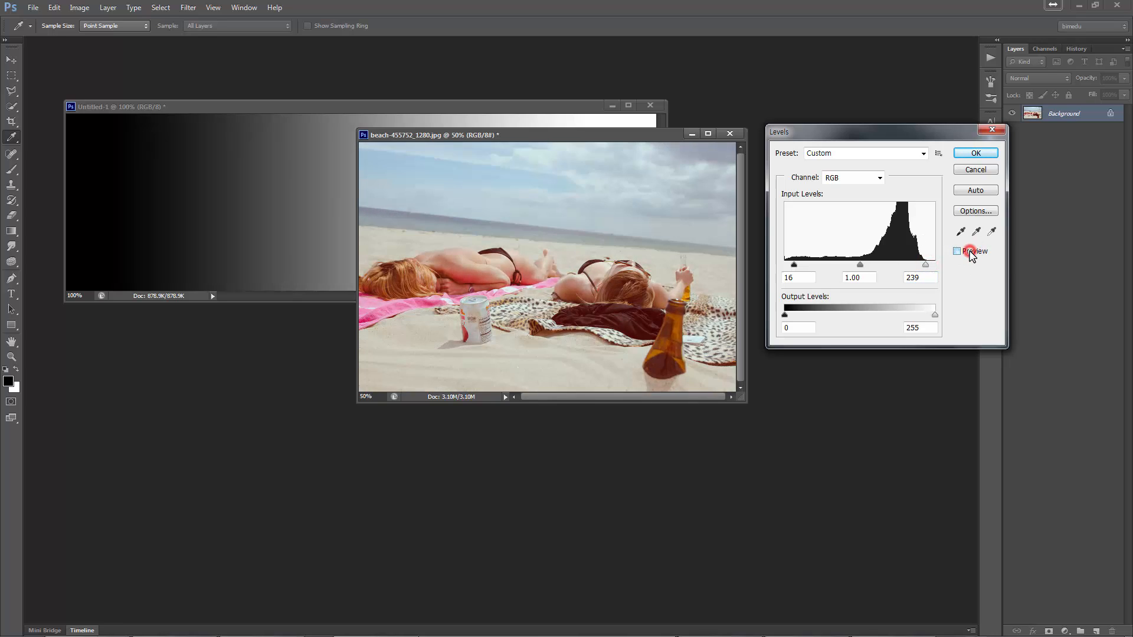
{"action": "left_click", "coordinate": [969, 252]}
{"action": "left_click", "coordinate": [970, 252]}
{"action": "left_click", "coordinate": [969, 252]}
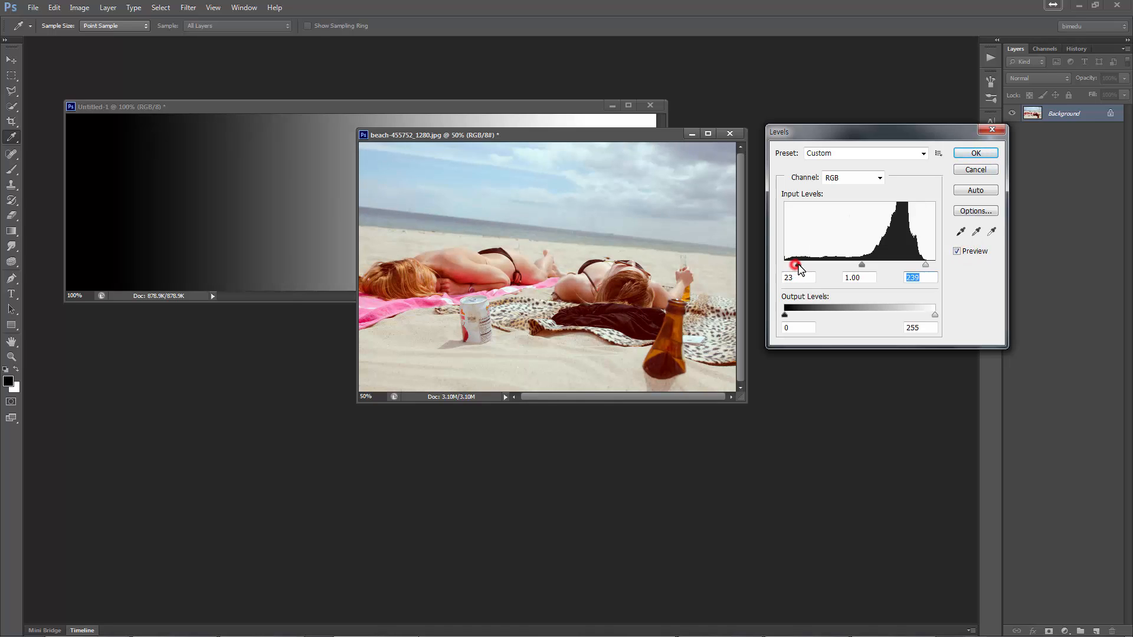
- Set the shadow input level to 21, compare using the preview, and apply the Levels adjustment
{"action": "left_click_drag", "start_coordinate": [794, 264], "coordinate": [798, 266]}
{"action": "left_click", "coordinate": [966, 252]}
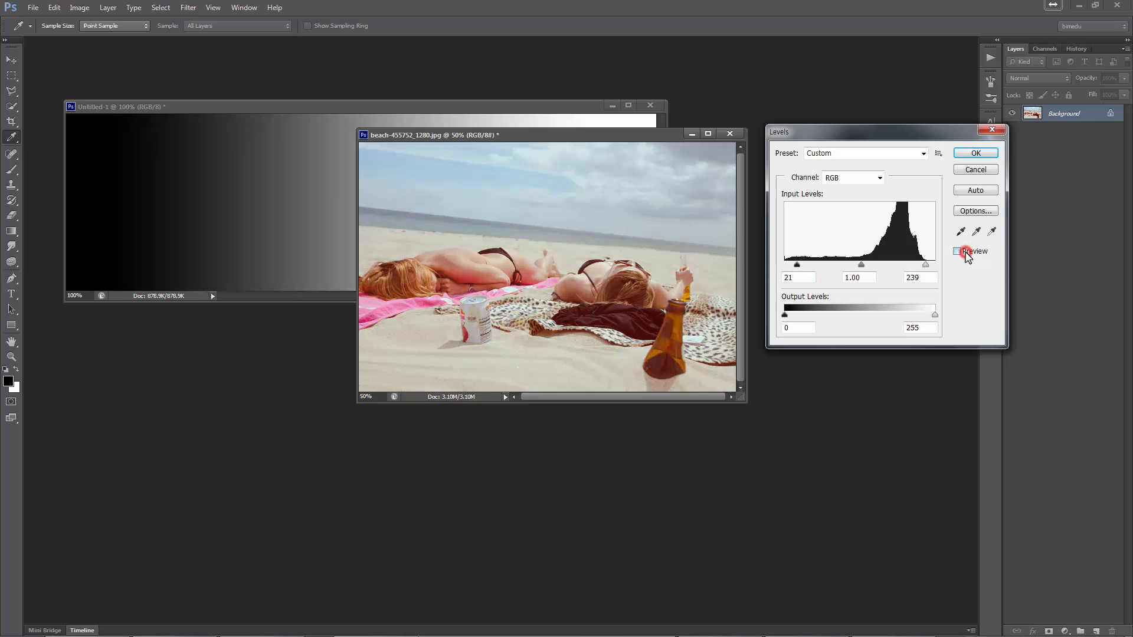
{"action": "left_click", "coordinate": [966, 252]}
{"action": "left_click", "coordinate": [976, 152]}
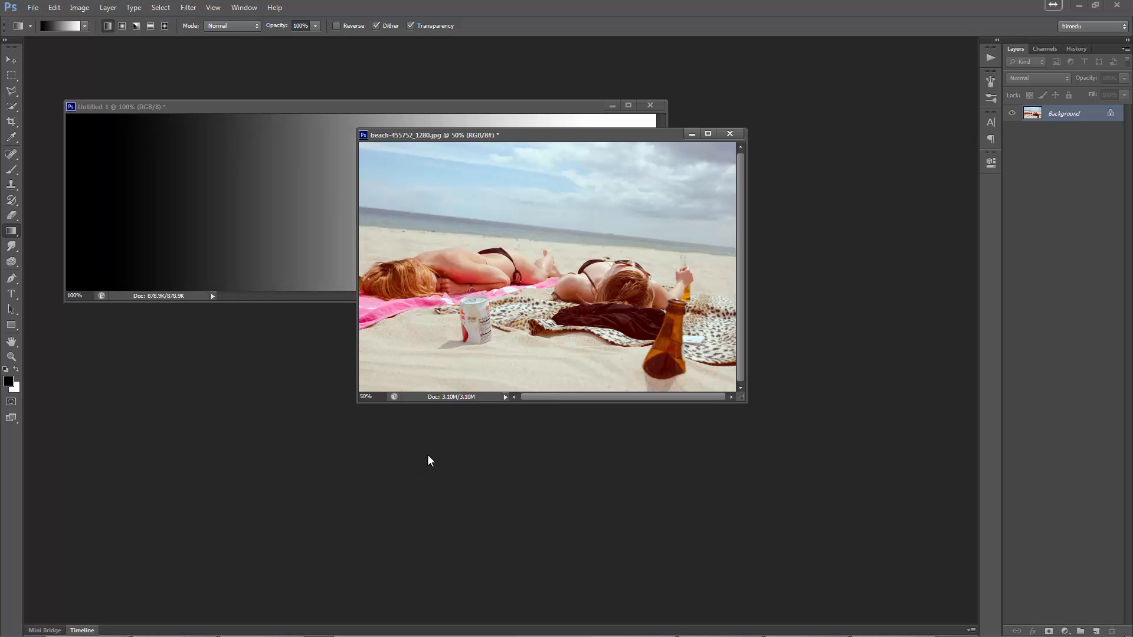
- Bring up the ponte-vecchio-691789_1280 photo and add a Levels adjustment layer with input levels of 27 for shadows and 191 for highlights
{"action": "key", "text": "ctrl+Tab"}
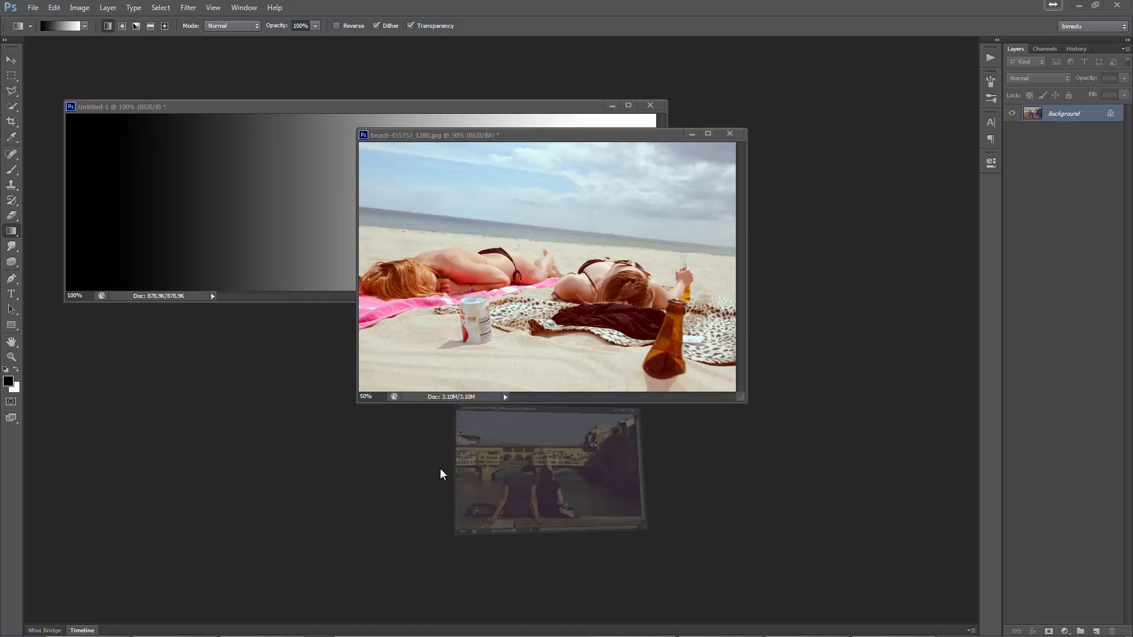
{"action": "left_click_drag", "start_coordinate": [636, 128], "coordinate": [395, 165]}
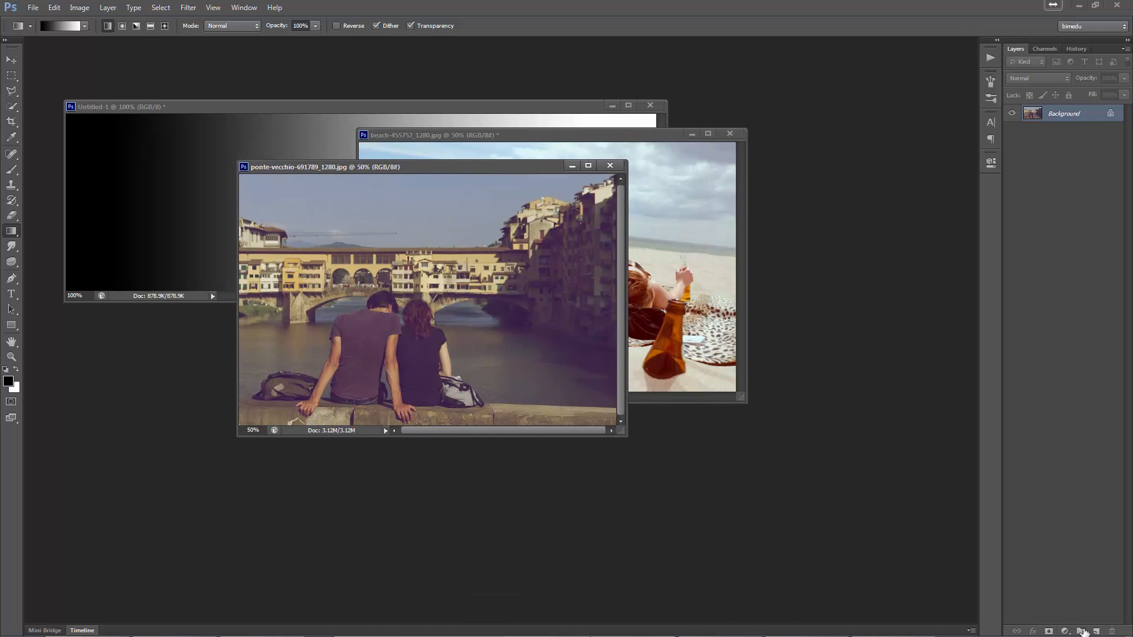
{"action": "left_click", "coordinate": [1065, 630]}
{"action": "left_click", "coordinate": [1044, 428]}
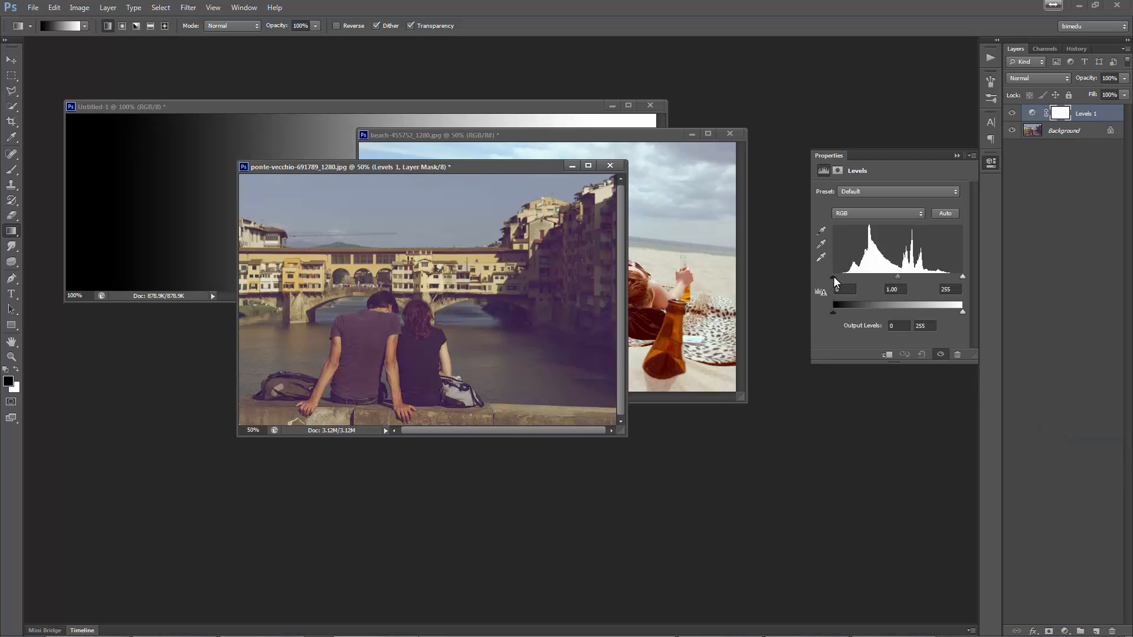
{"action": "left_click_drag", "start_coordinate": [962, 276], "coordinate": [930, 276]}
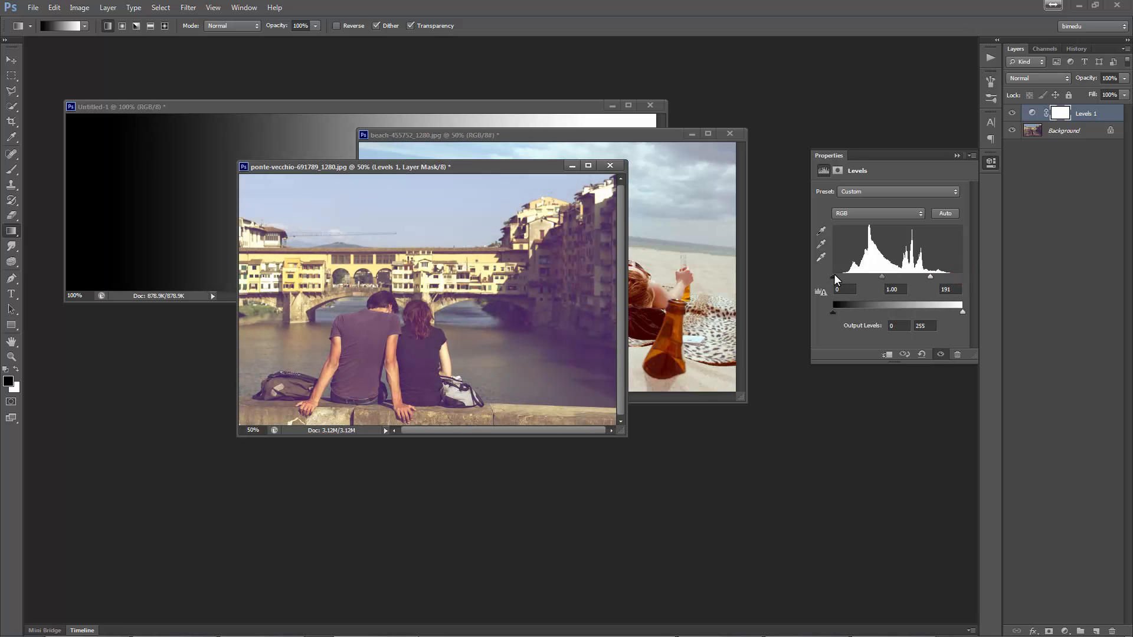
{"action": "left_click_drag", "start_coordinate": [835, 275], "coordinate": [846, 275]}
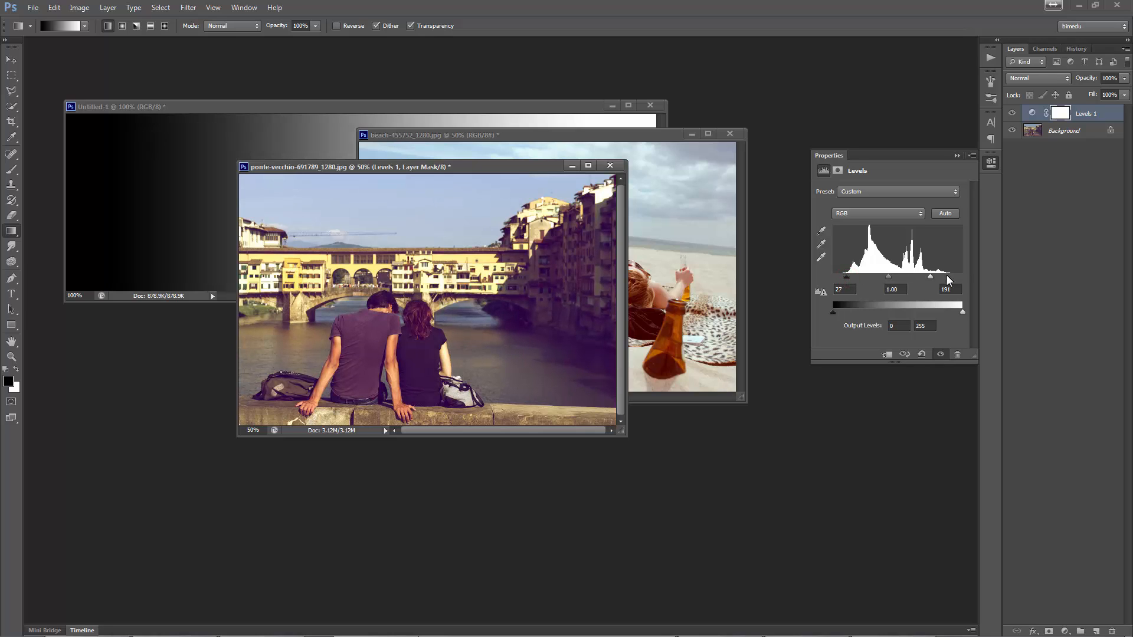
- Hide and show the Levels 1 layer to compare the Ponte Vecchio photo before and after the adjustment
{"action": "left_click", "coordinate": [1053, 243]}
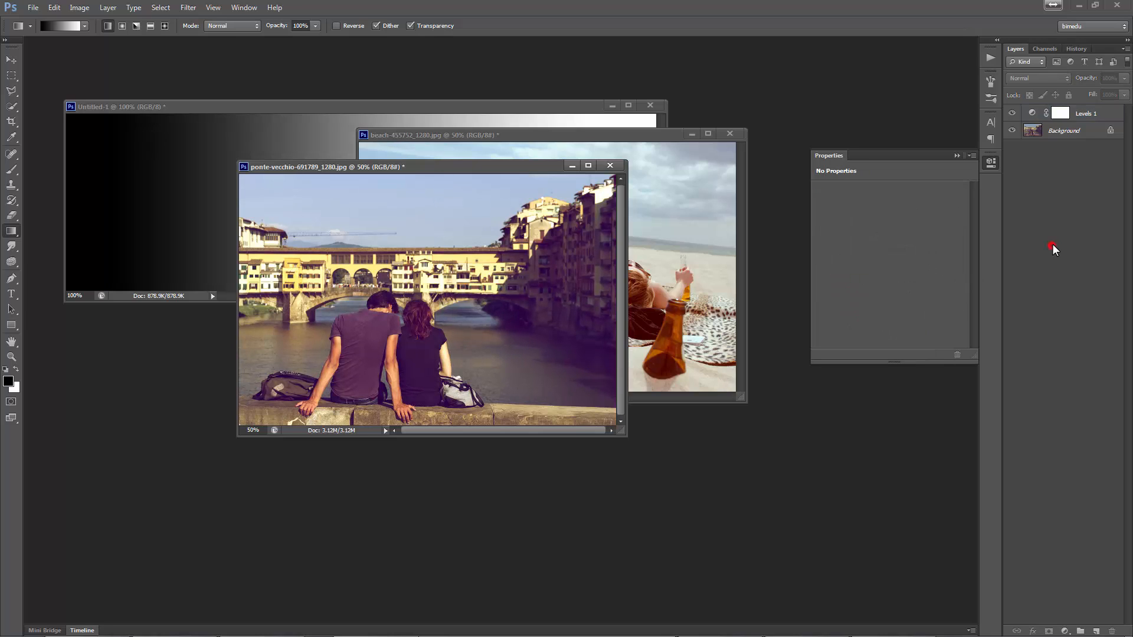
{"action": "left_click", "coordinate": [1012, 113]}
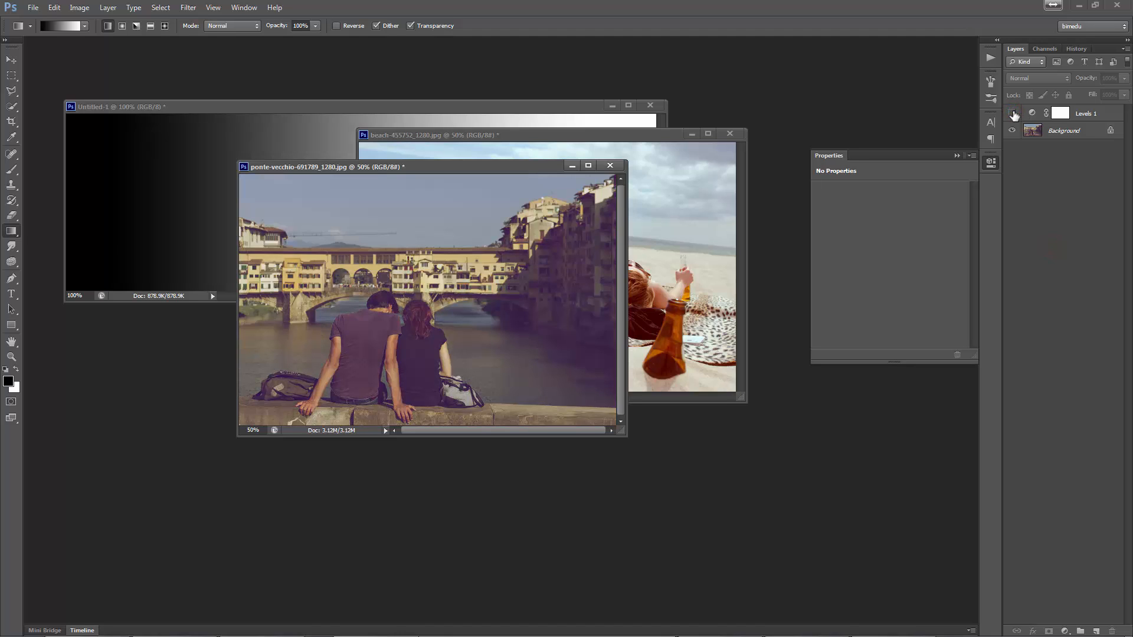
{"action": "left_click", "coordinate": [1013, 113]}
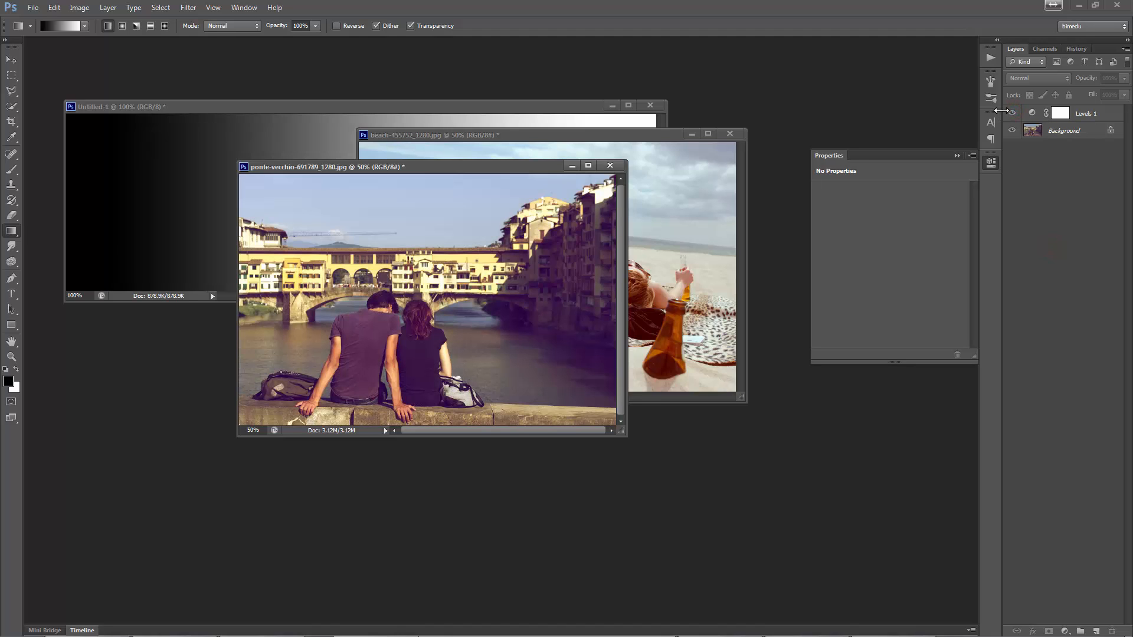
- Toggle the Levels 1 layer's visibility a few more times to compare the bridge photo with and without the adjustment
{"action": "left_click", "coordinate": [1012, 113]}
{"action": "left_click", "coordinate": [1011, 113]}
{"action": "left_click", "coordinate": [1012, 113]}
{"action": "left_click", "coordinate": [1012, 114]}
- Paint black at 40% brush opacity on the Levels 1 layer mask over small spots of the buildings and the bridge
{"action": "left_click", "coordinate": [1060, 114]}
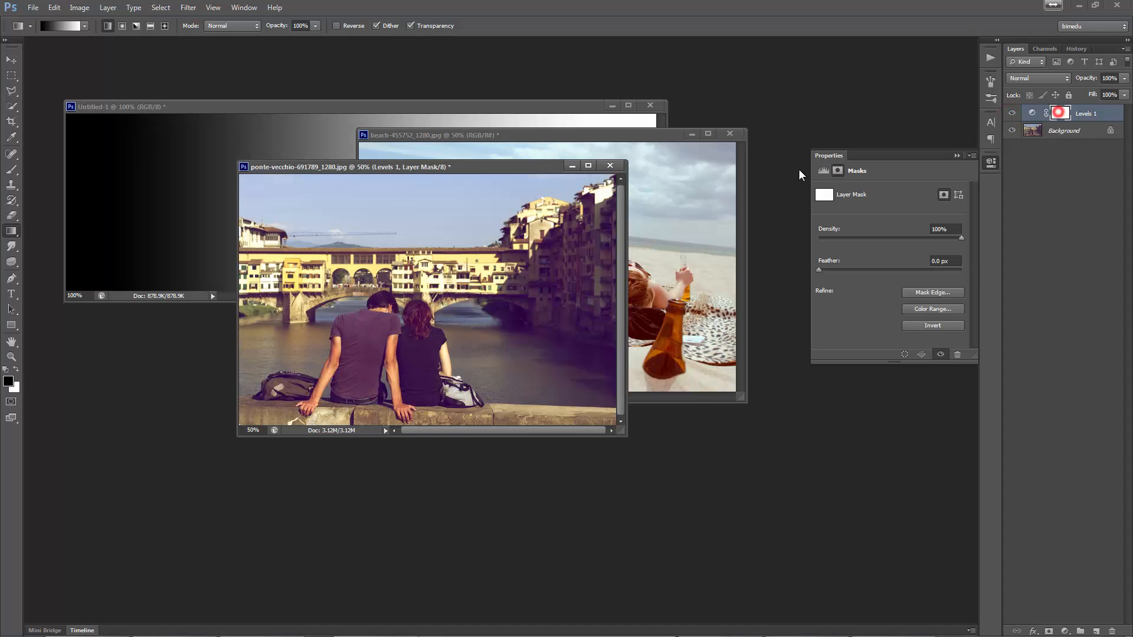
{"action": "key", "text": "b"}
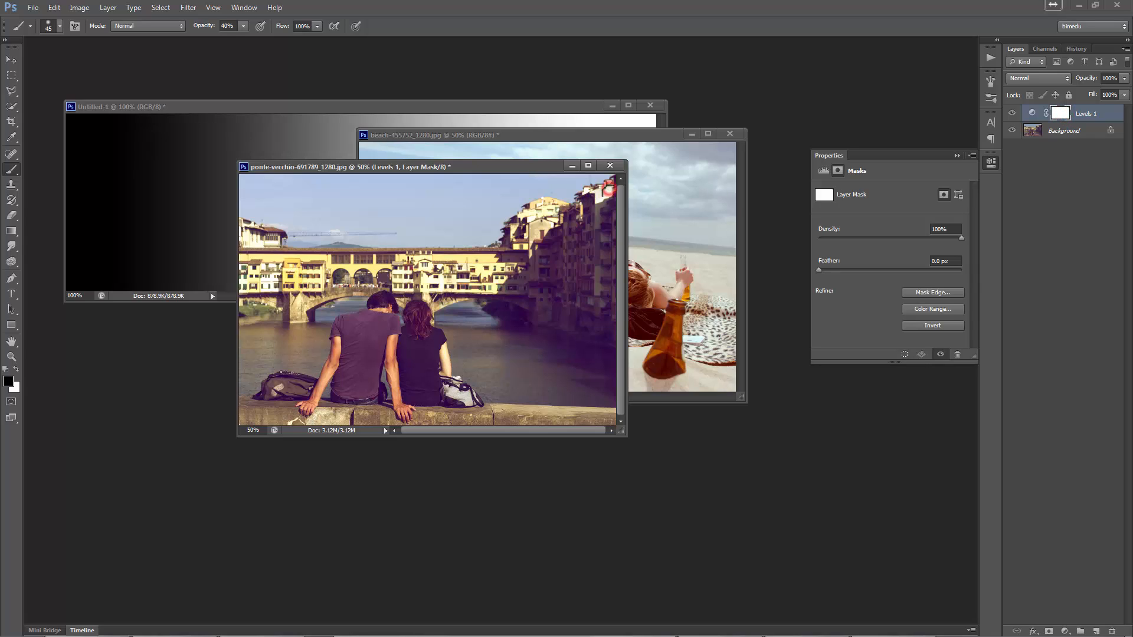
{"action": "left_click_drag", "start_coordinate": [609, 188], "coordinate": [605, 194]}
{"action": "mouse_move", "coordinate": [246, 233]}
{"action": "left_mouse_down"}
{"action": "mouse_move", "coordinate": [271, 243]}
{"action": "mouse_move", "coordinate": [249, 223]}
{"action": "mouse_move", "coordinate": [258, 243]}
{"action": "left_mouse_up"}
{"action": "left_click", "coordinate": [433, 276]}
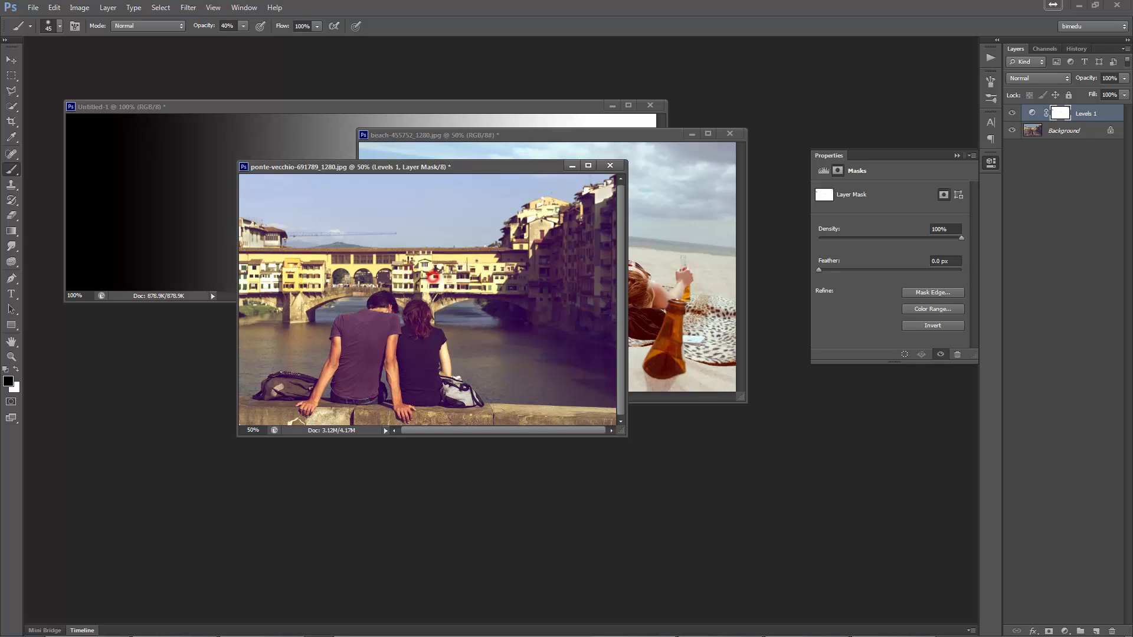
- Mask the Levels effect on the seated woman's bare arm with a black brush stroke at 40% opacity and another at 20%
{"action": "left_click_drag", "start_coordinate": [453, 384], "coordinate": [531, 386]}
{"action": "left_click_drag", "start_coordinate": [425, 285], "coordinate": [428, 344]}
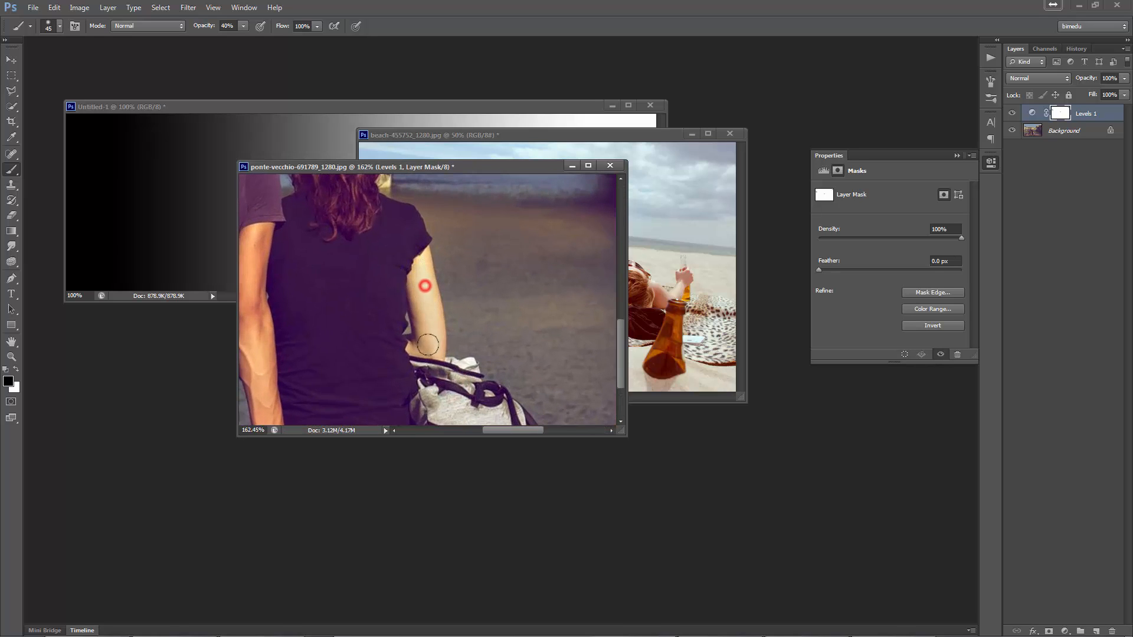
{"action": "key", "text": "2"}
{"action": "left_click_drag", "start_coordinate": [426, 278], "coordinate": [423, 339]}
{"action": "key", "text": "ctrl+0"}
{"action": "key", "text": "ctrl+minus"}
{"action": "key", "text": "ctrl+minus"}
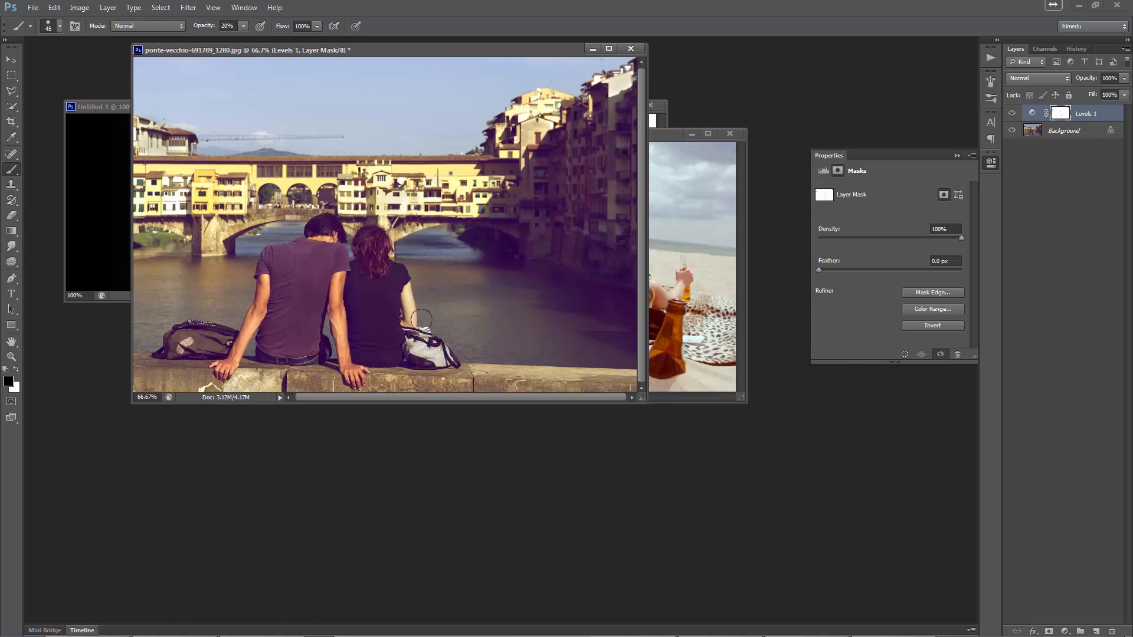
{"action": "key", "text": "v"}
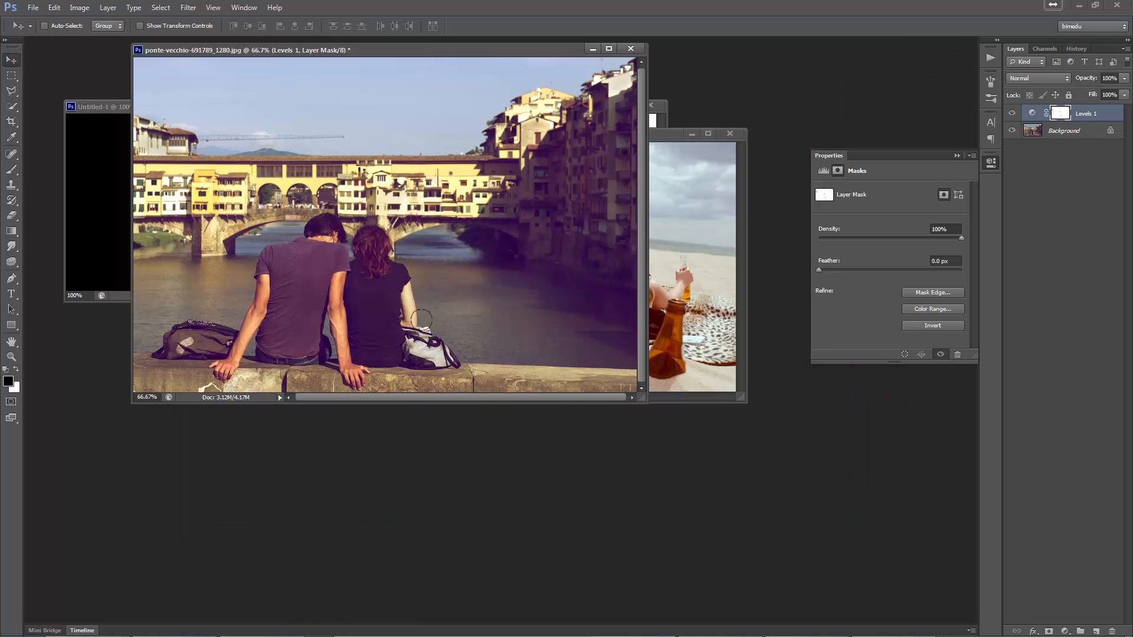
- Hide and show the masked Levels 1 layer repeatedly to compare the photo before and after, leaving the layer visible
{"action": "left_click", "coordinate": [1012, 113]}
{"action": "left_click", "coordinate": [1012, 112]}
{"action": "left_click", "coordinate": [1011, 112]}
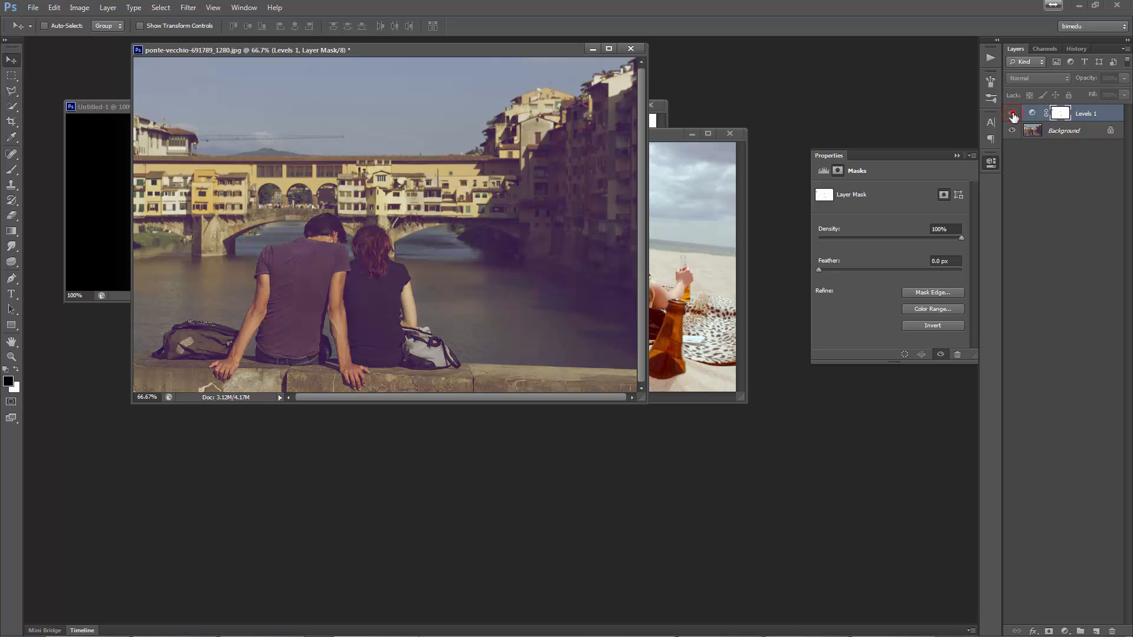
{"action": "left_click", "coordinate": [1013, 114]}
{"action": "left_click", "coordinate": [1012, 113]}
{"action": "left_click", "coordinate": [1012, 114]}
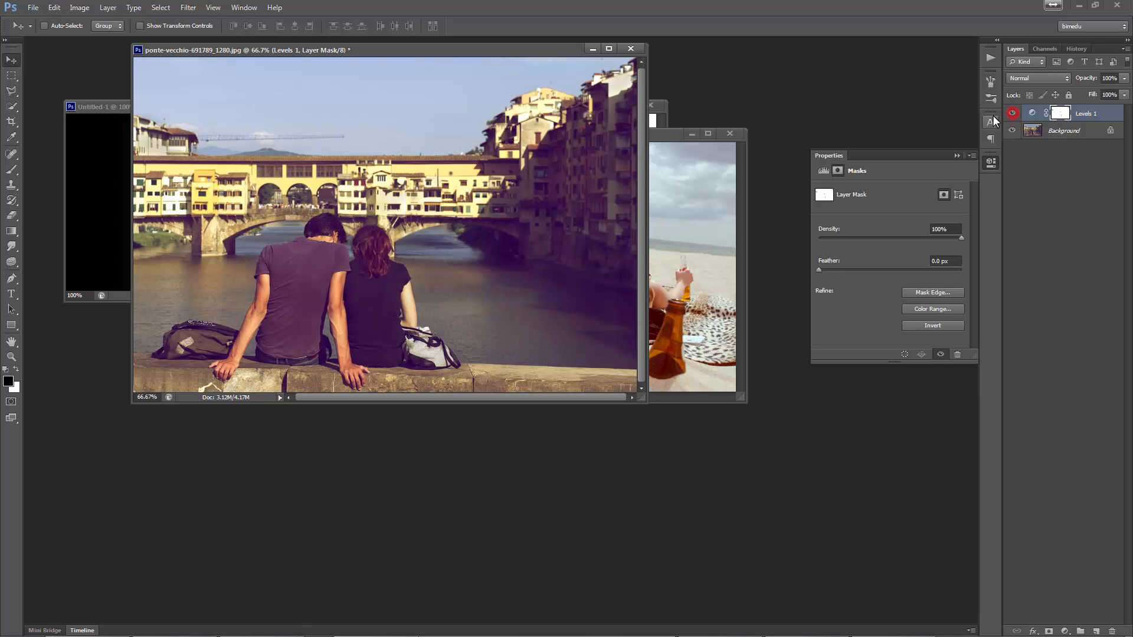